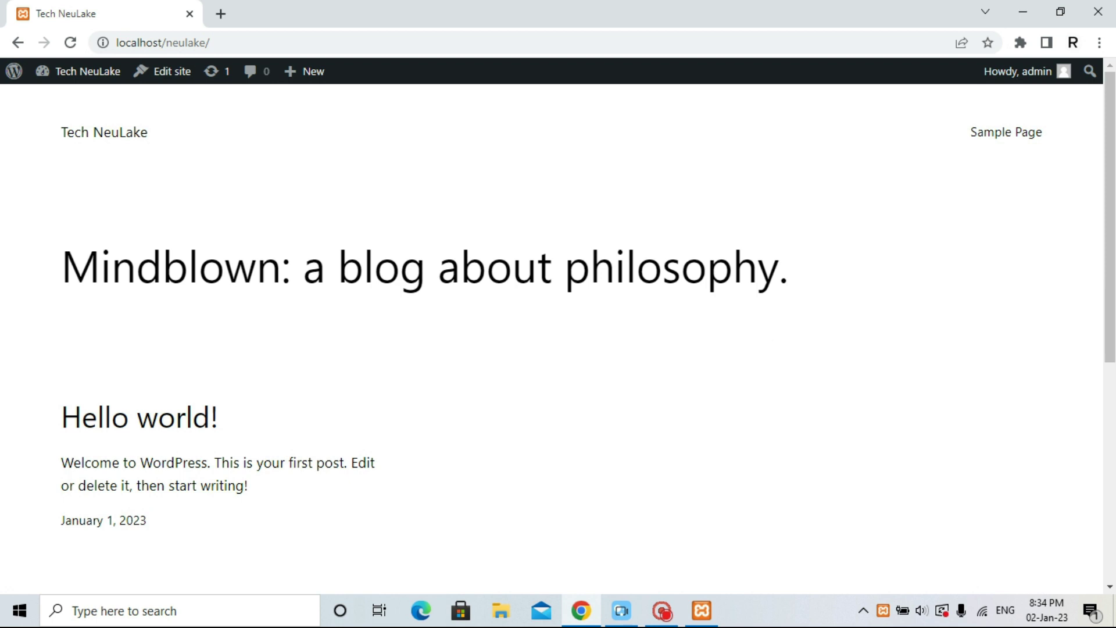
Open the site's admin dashboard, go to the installed plugins and bring up the page for adding new plugins.
{"action": "mouse_move", "coordinate": [82, 71]}
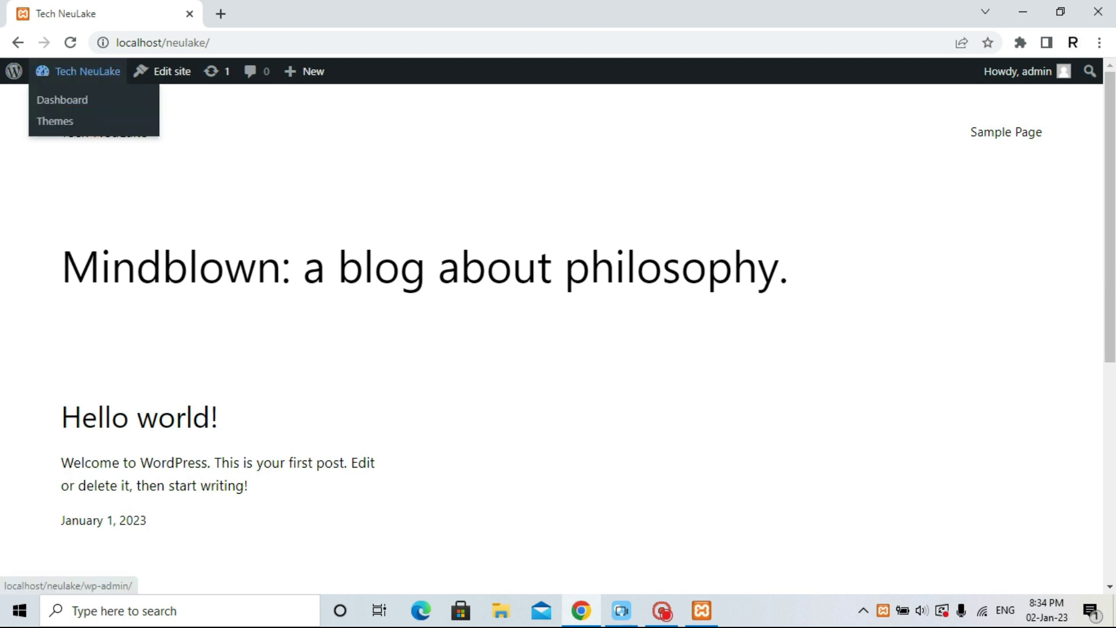
{"action": "left_click", "coordinate": [62, 99]}
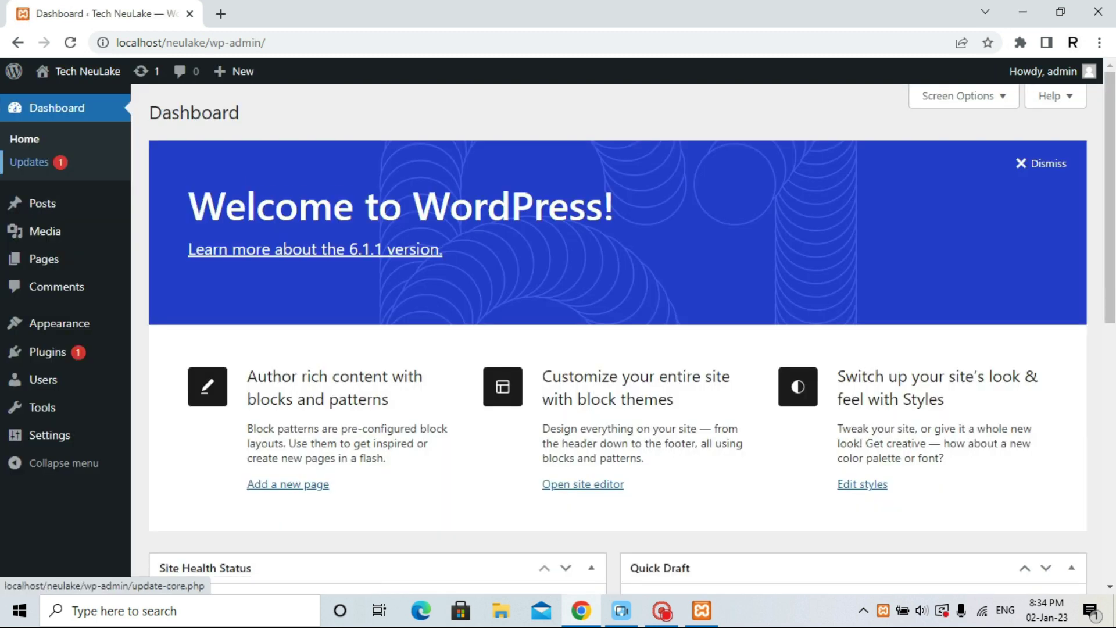
{"action": "mouse_move", "coordinate": [48, 352]}
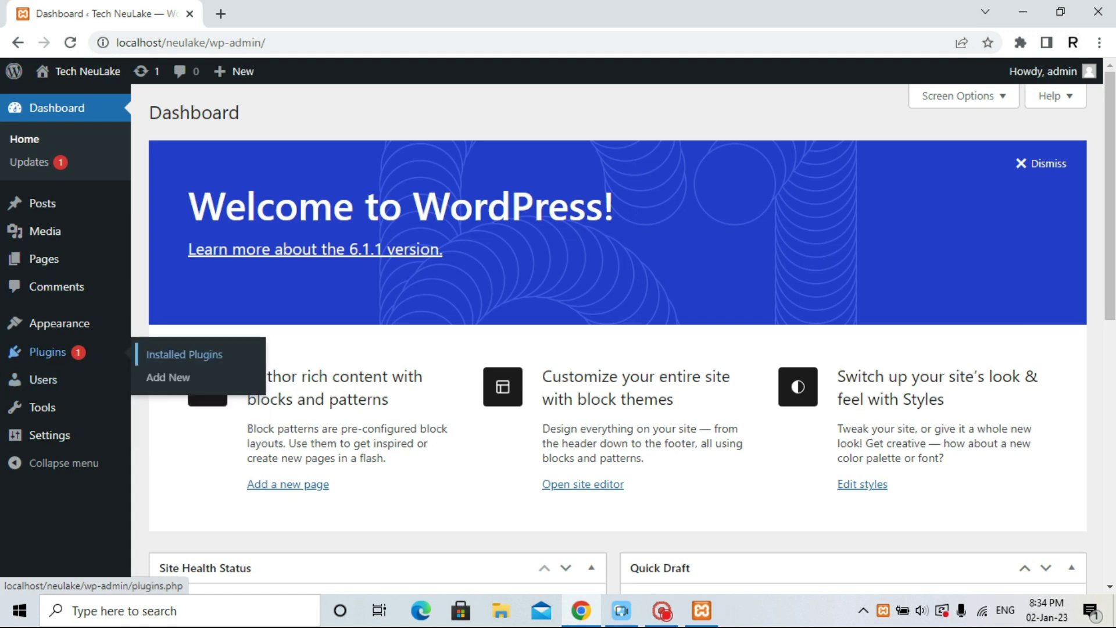
{"action": "mouse_move", "coordinate": [60, 323]}
{"action": "left_click", "coordinate": [184, 354]}
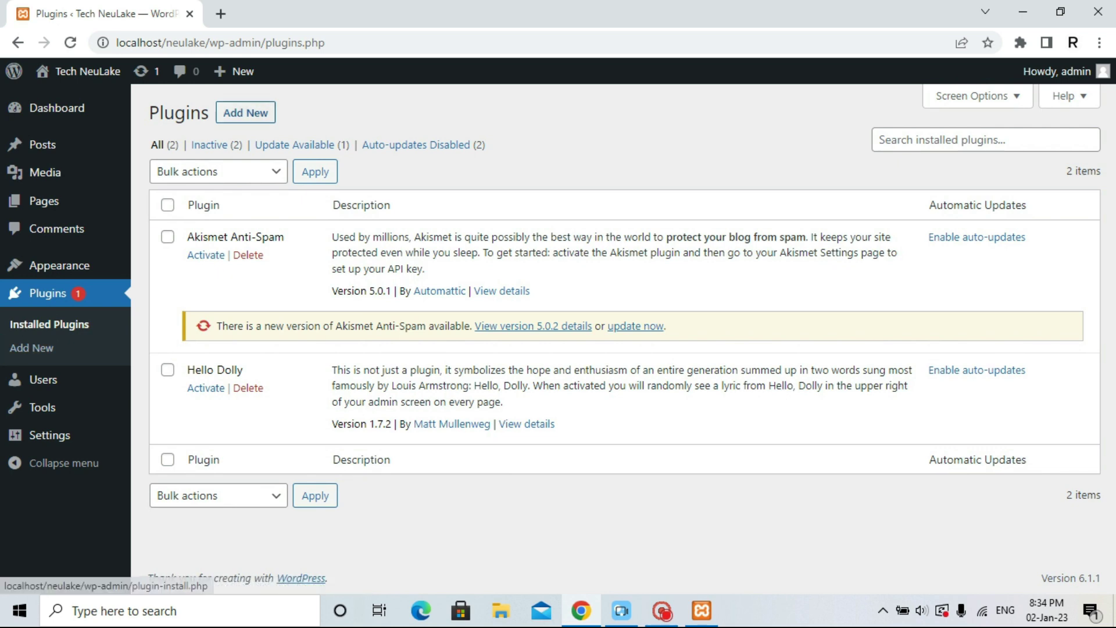
{"action": "left_click", "coordinate": [245, 112]}
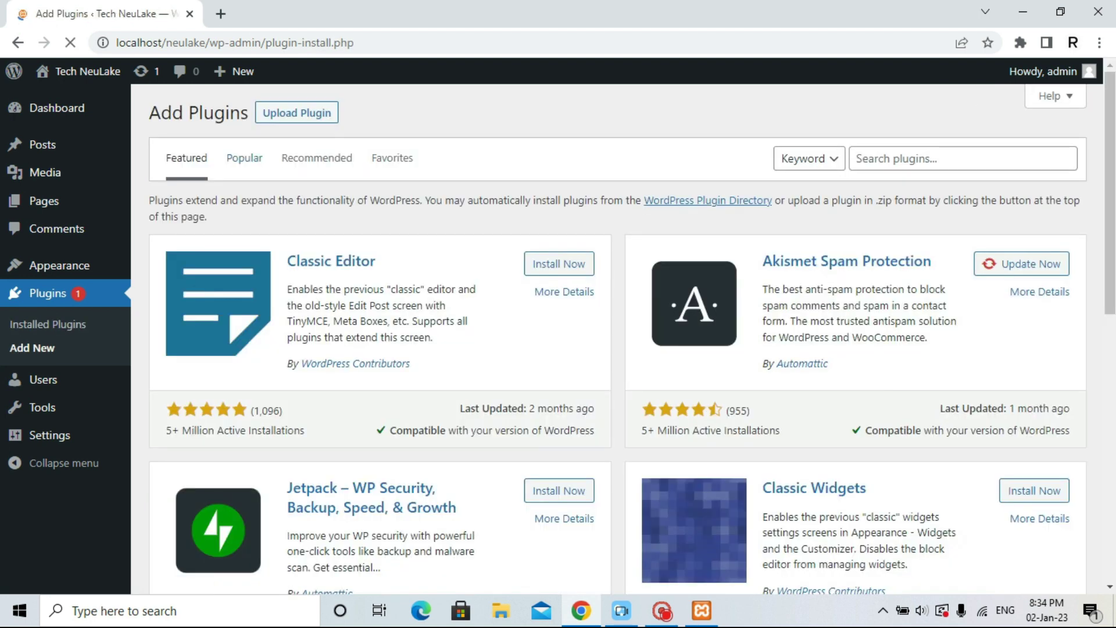
{"action": "scroll", "coordinate": [617, 337], "scroll_direction": "down", "scroll_amount": 7}
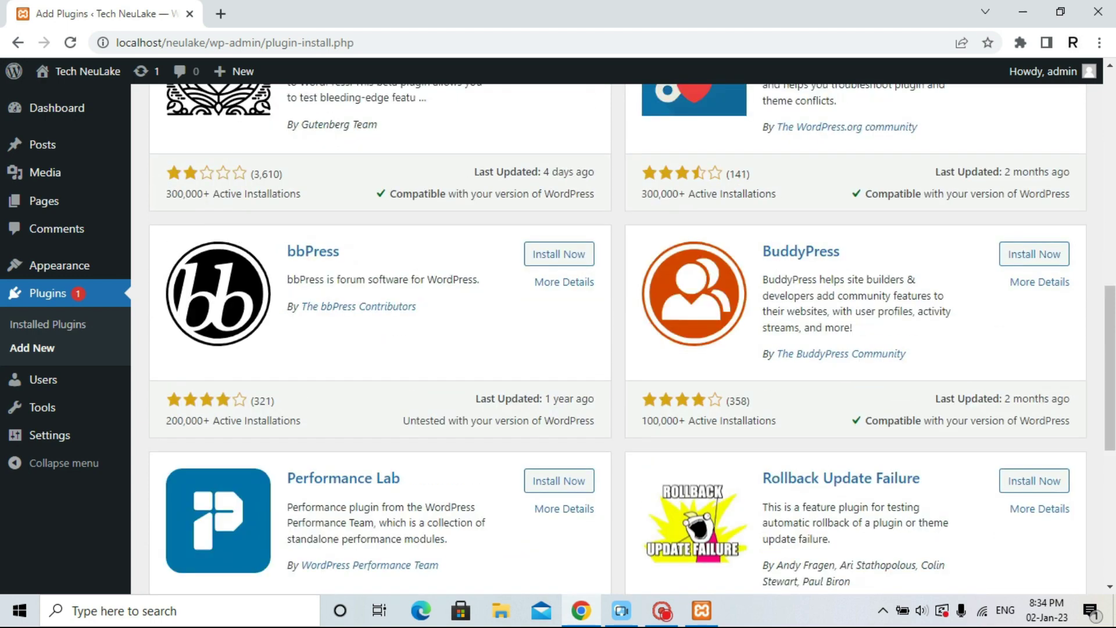
{"action": "scroll", "coordinate": [617, 338], "scroll_direction": "up", "scroll_amount": 7}
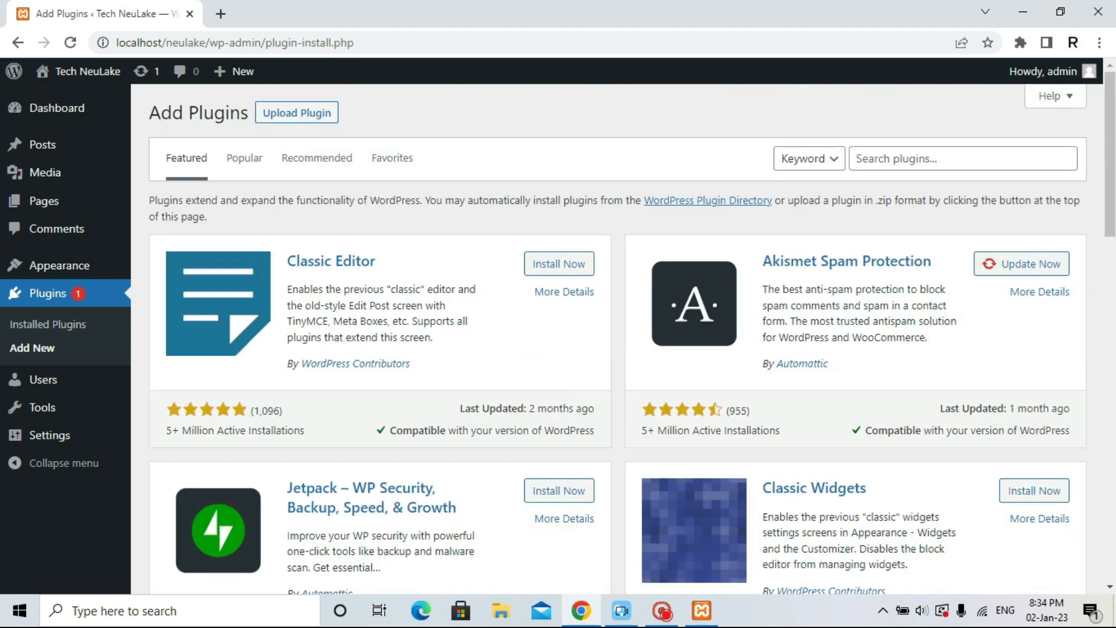
Install the Wordfence Security – Firewall & Malware Scan plugin from the popular plugins.
{"action": "left_click", "coordinate": [244, 157]}
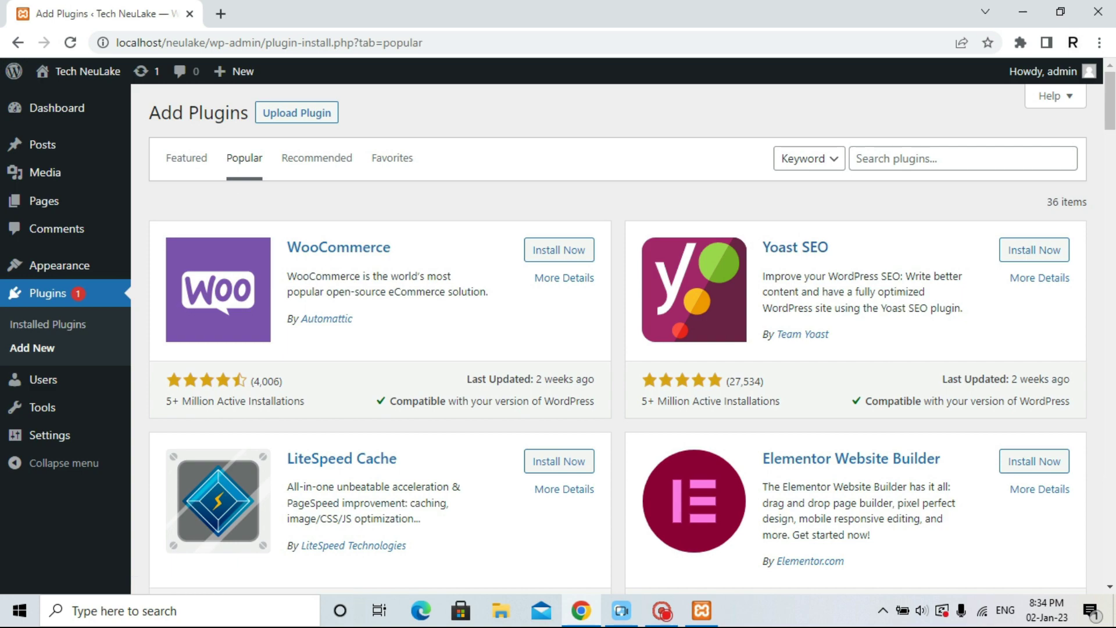
{"action": "scroll", "coordinate": [618, 339], "scroll_direction": "down", "scroll_amount": 3}
{"action": "scroll", "coordinate": [617, 339], "scroll_direction": "up", "scroll_amount": 4}
{"action": "scroll", "coordinate": [617, 339], "scroll_direction": "down", "scroll_amount": 1}
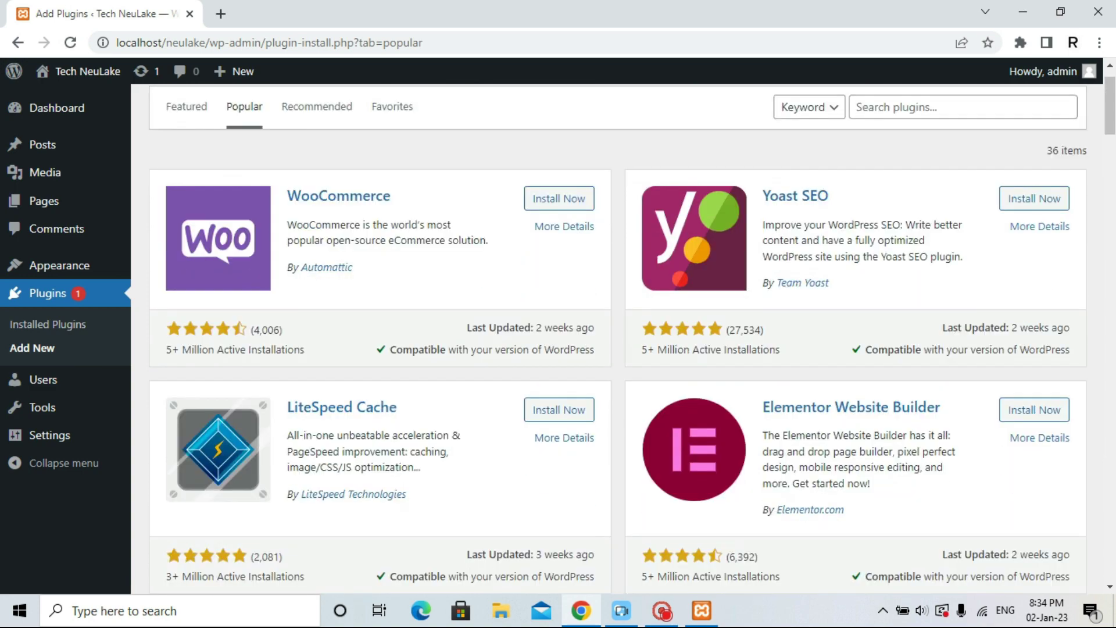
{"action": "scroll", "coordinate": [618, 339], "scroll_direction": "down", "scroll_amount": 3}
{"action": "scroll", "coordinate": [558, 361], "scroll_direction": "down", "scroll_amount": 1}
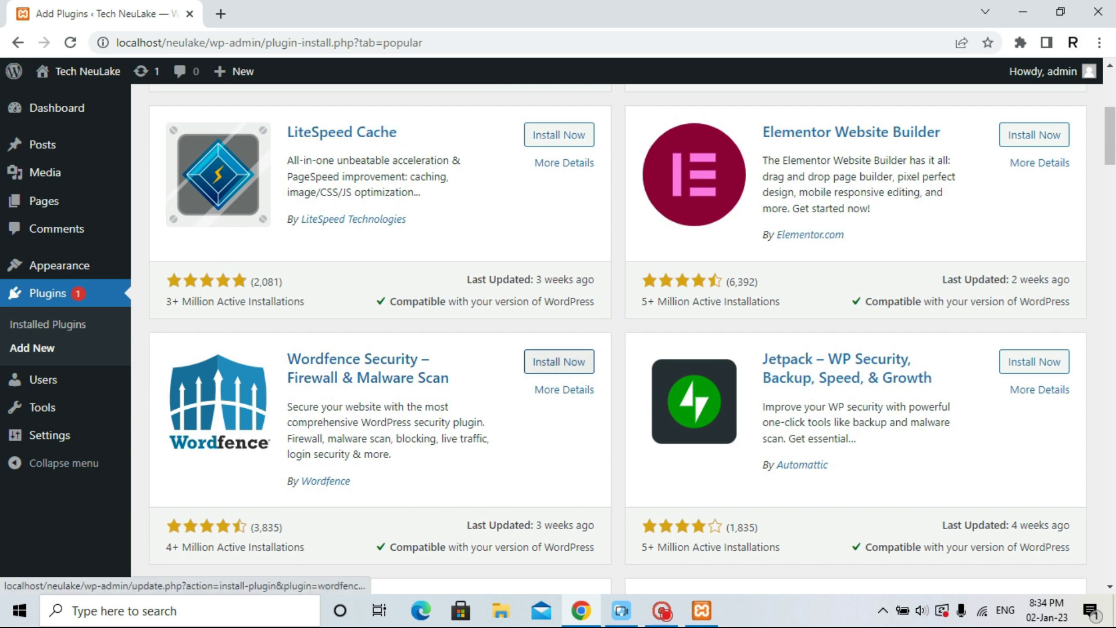
{"action": "scroll", "coordinate": [559, 372], "scroll_direction": "down", "scroll_amount": 1}
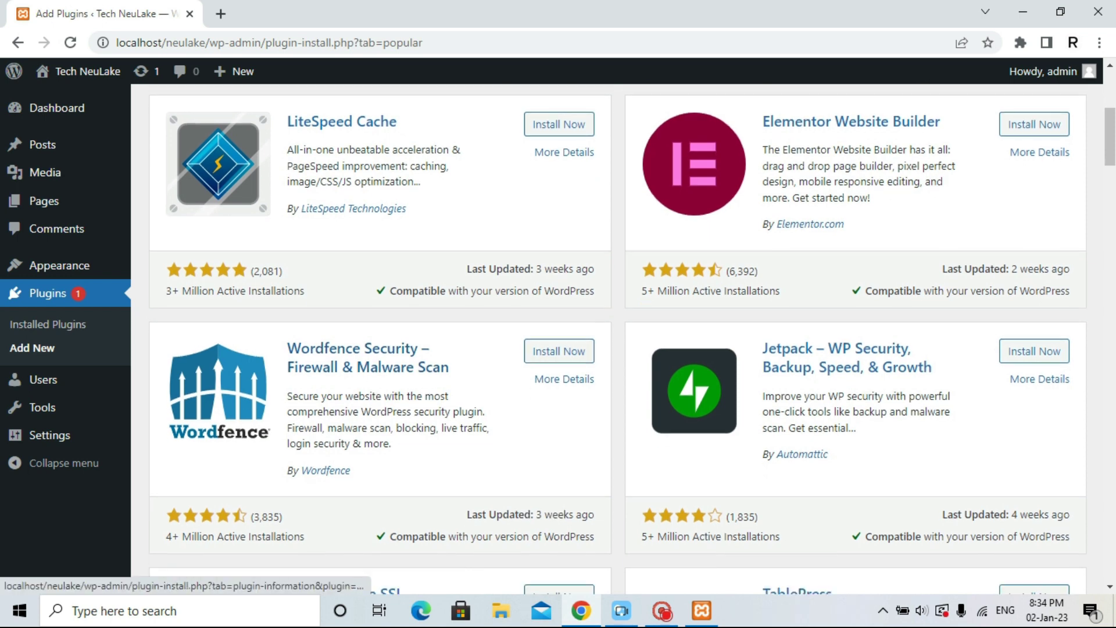
{"action": "scroll", "coordinate": [559, 375], "scroll_direction": "down", "scroll_amount": 1}
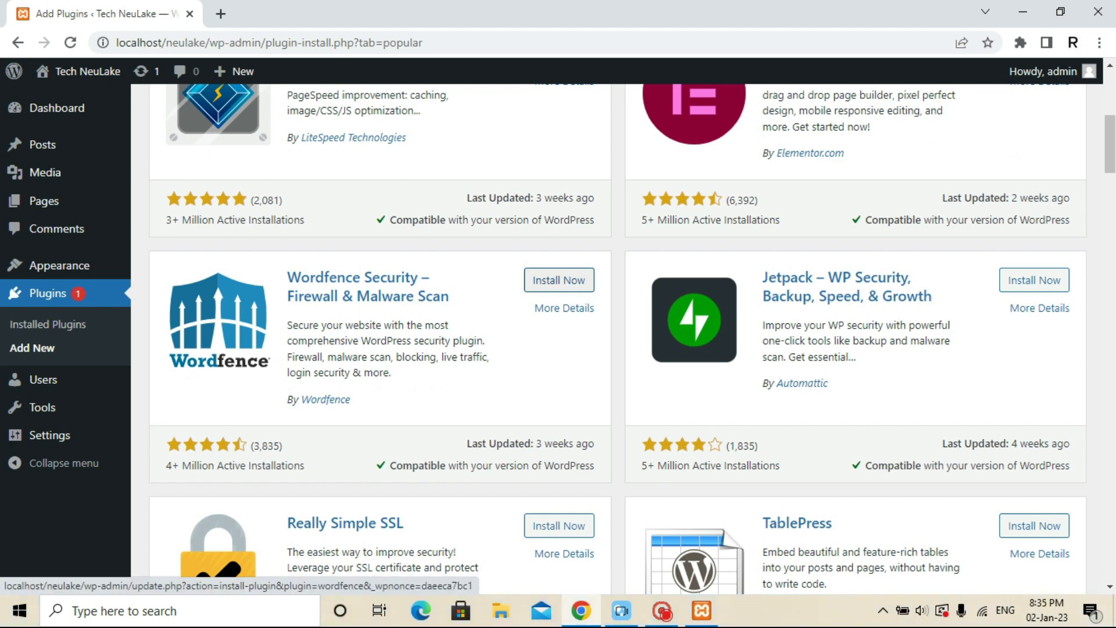
{"action": "left_click", "coordinate": [559, 279]}
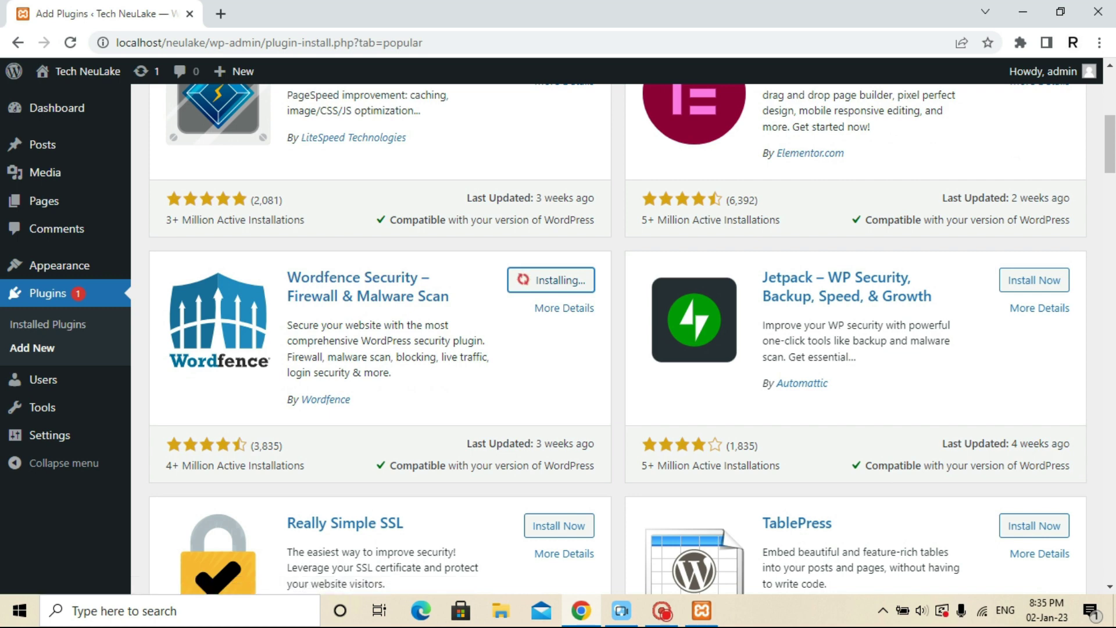
Activate the Wordfence Security plugin and dismiss its licence registration dialog.
{"action": "scroll", "coordinate": [616, 337], "scroll_direction": "down", "scroll_amount": 3}
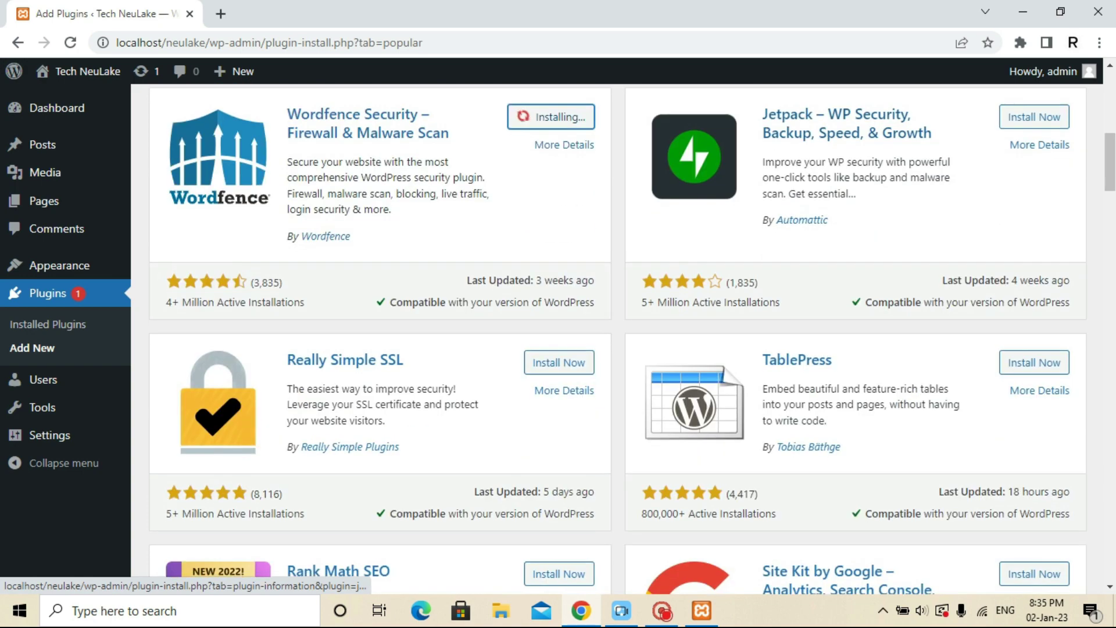
{"action": "scroll", "coordinate": [616, 337], "scroll_direction": "down", "scroll_amount": 3}
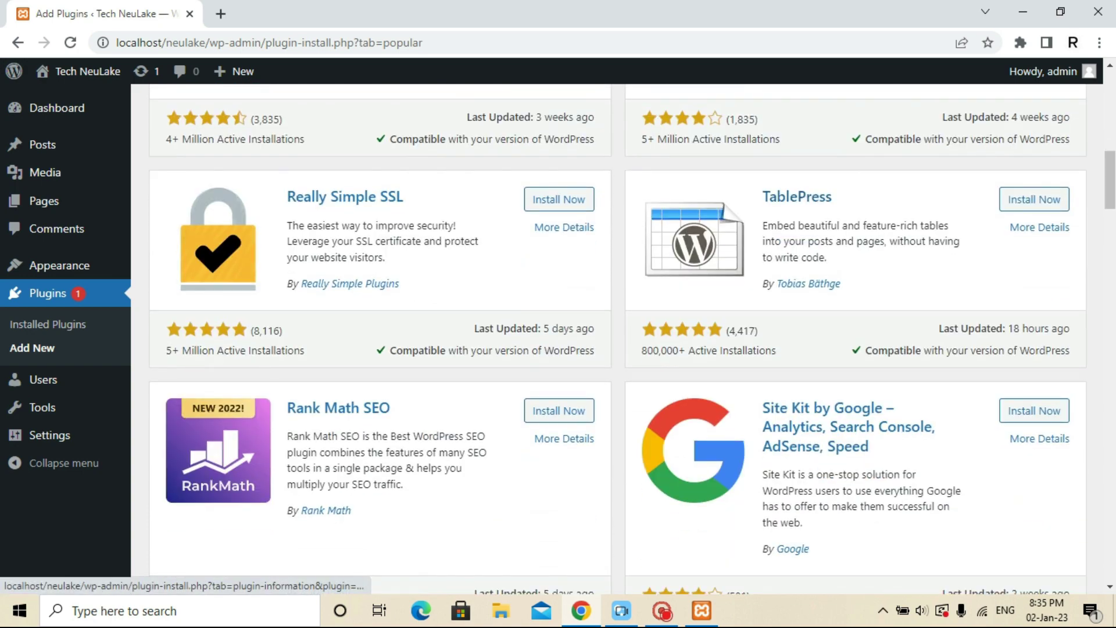
{"action": "scroll", "coordinate": [616, 337], "scroll_direction": "down", "scroll_amount": 3}
{"action": "scroll", "coordinate": [616, 337], "scroll_direction": "up", "scroll_amount": 9}
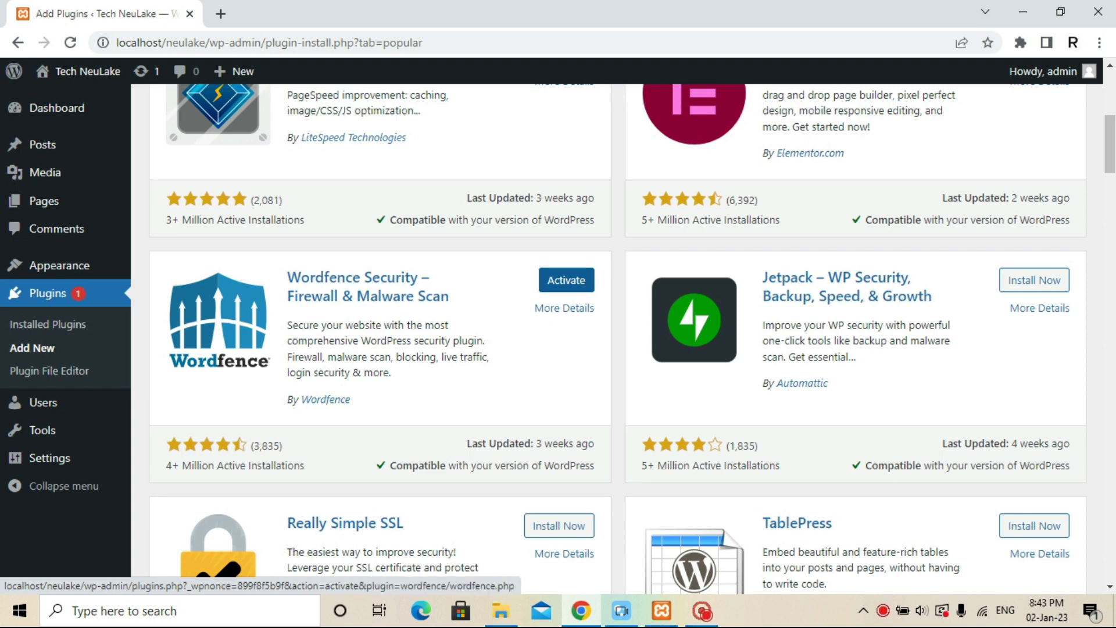
{"action": "left_click", "coordinate": [566, 280]}
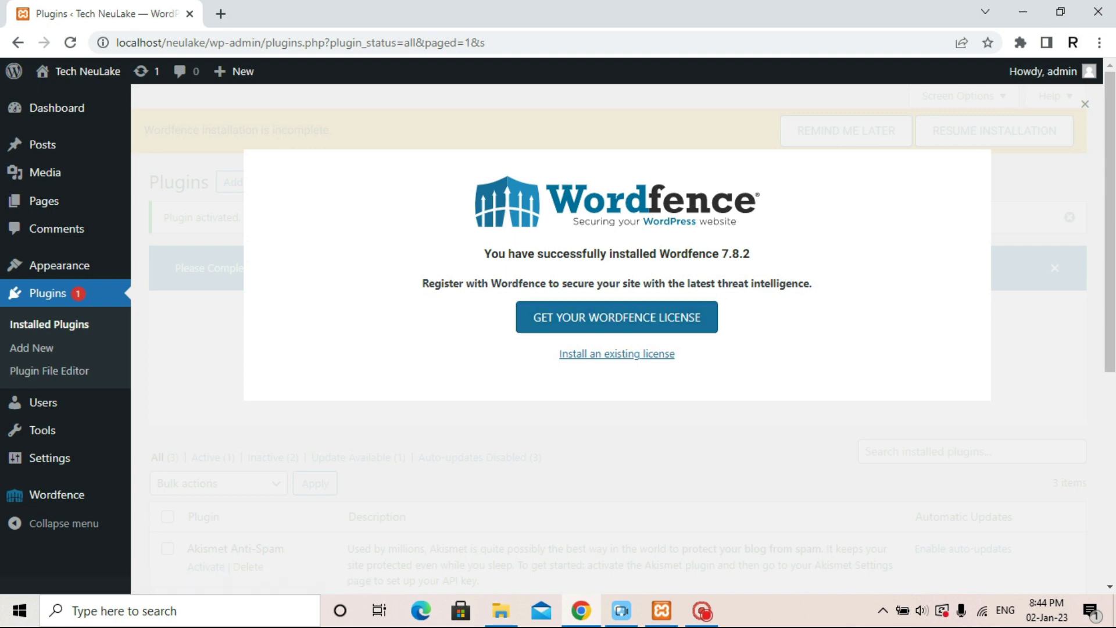
{"action": "key", "text": "Escape"}
Deactivate Wordfence Security with the option to delete all Wordfence tables and data.
{"action": "scroll", "coordinate": [616, 337], "scroll_direction": "down", "scroll_amount": 5}
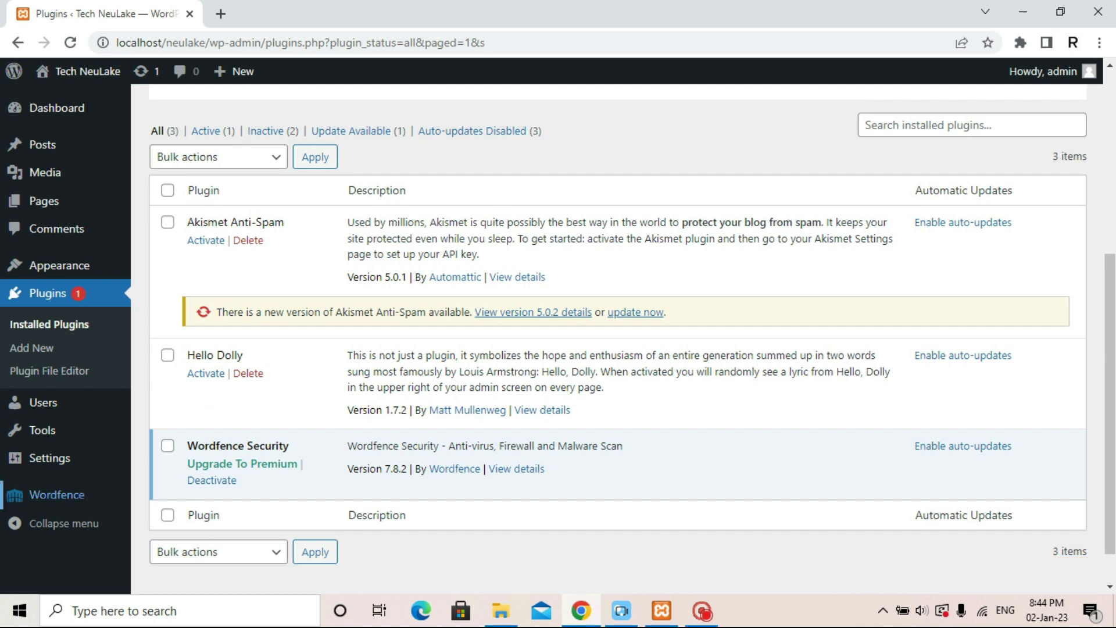
{"action": "mouse_move", "coordinate": [56, 494]}
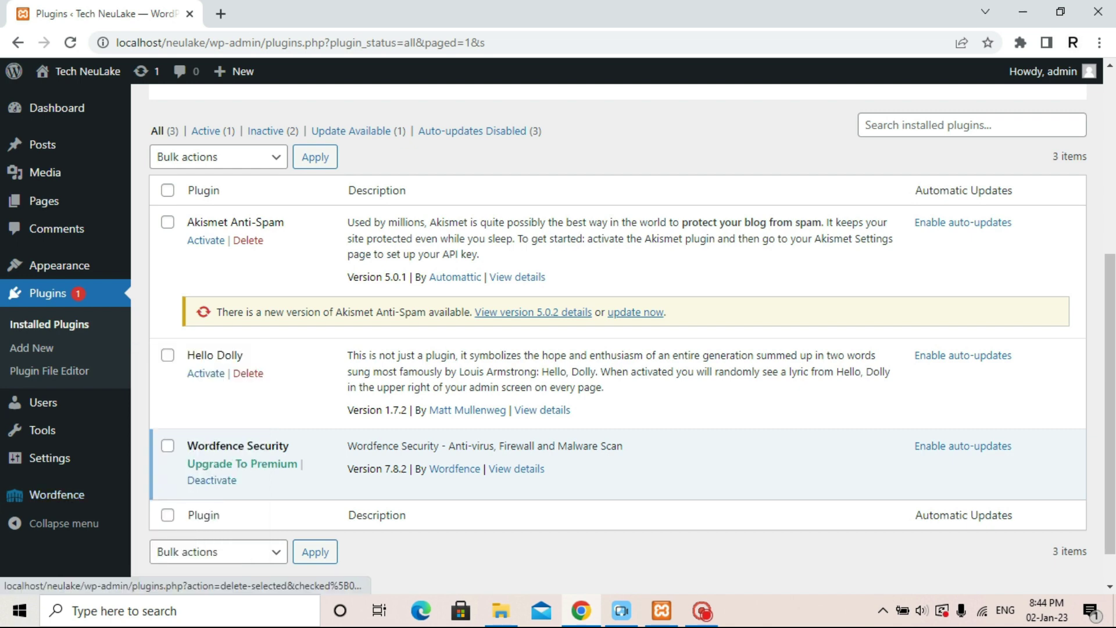
{"action": "scroll", "coordinate": [631, 336], "scroll_direction": "down", "scroll_amount": 1}
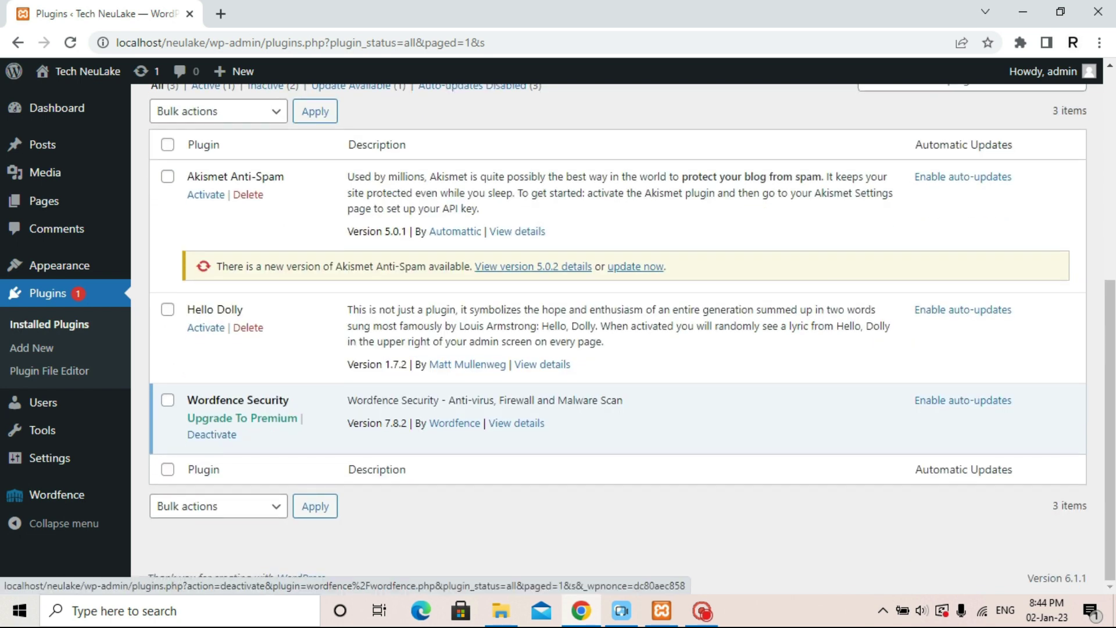
{"action": "left_click", "coordinate": [211, 434]}
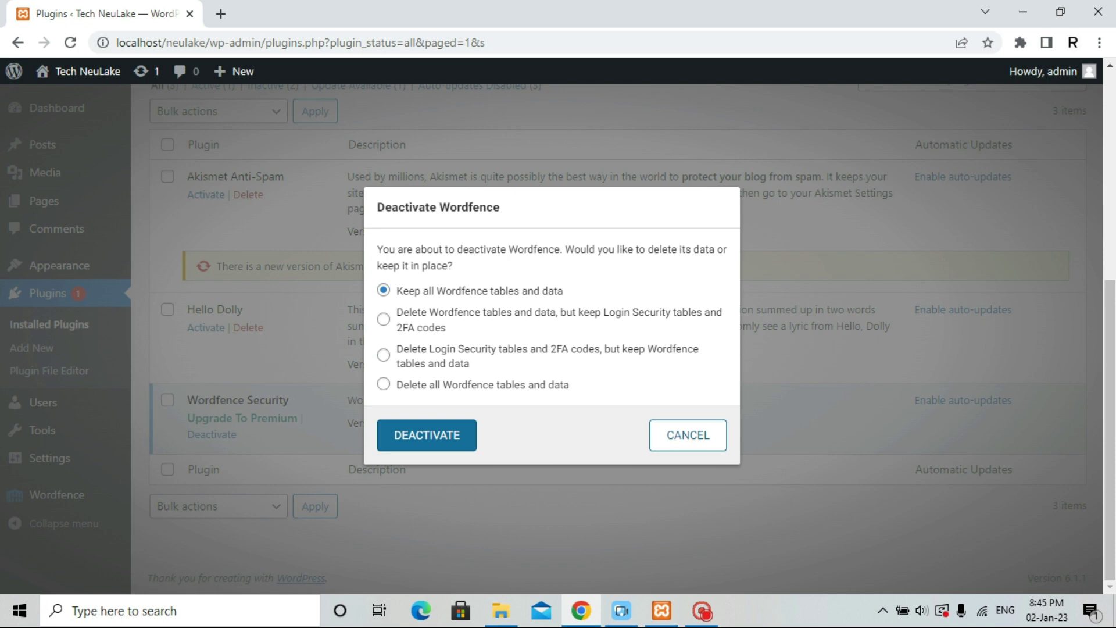
{"action": "left_click", "coordinate": [383, 384]}
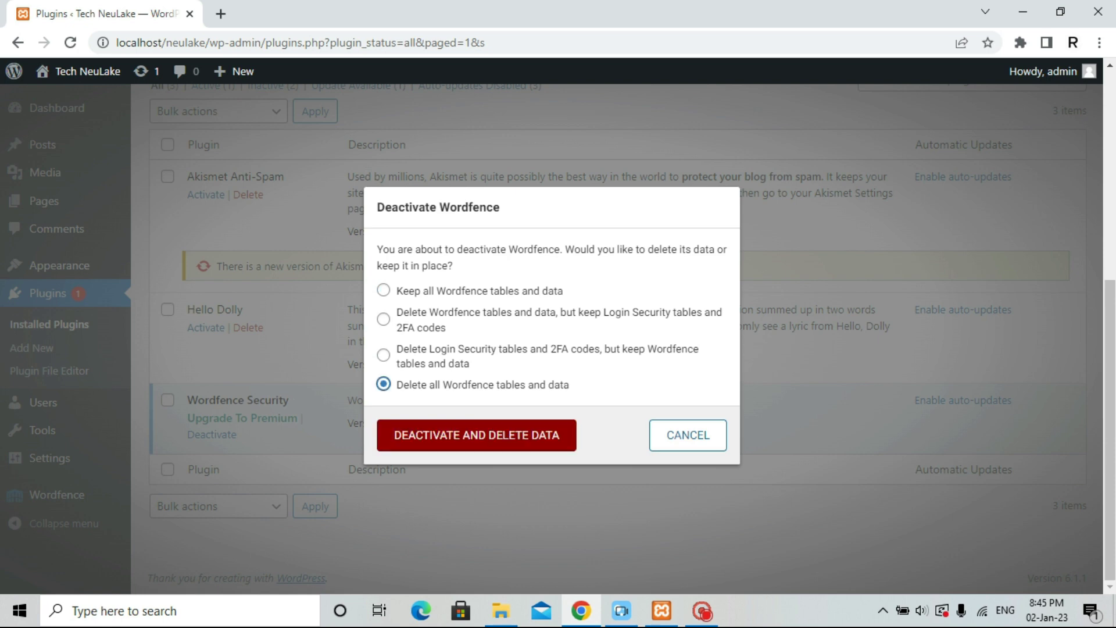
{"action": "left_click", "coordinate": [476, 434]}
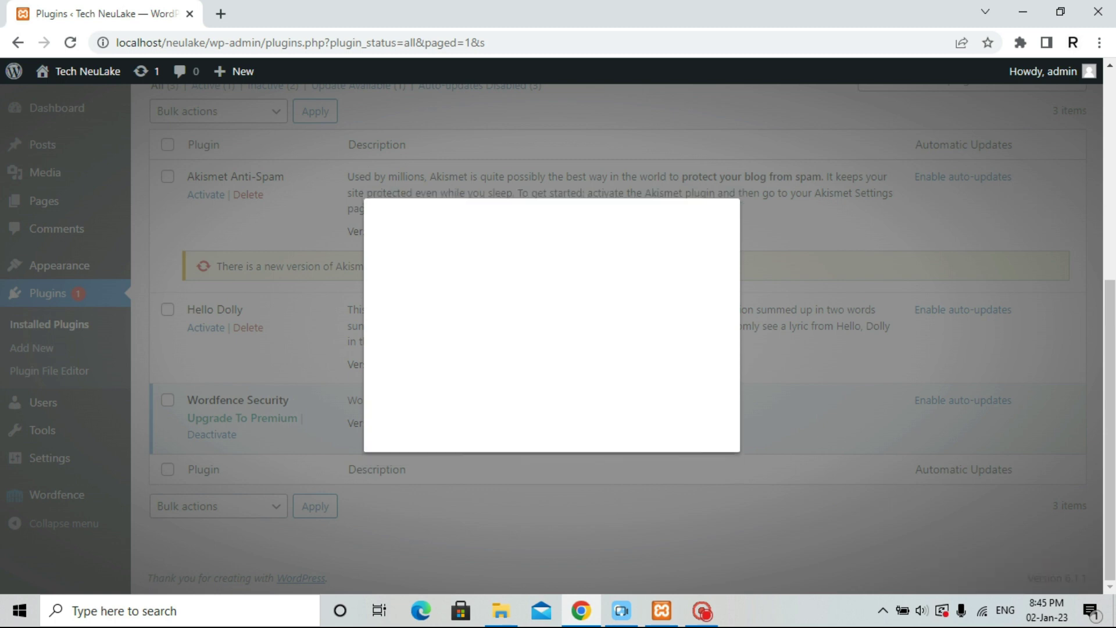
{"action": "left_click", "coordinate": [475, 382]}
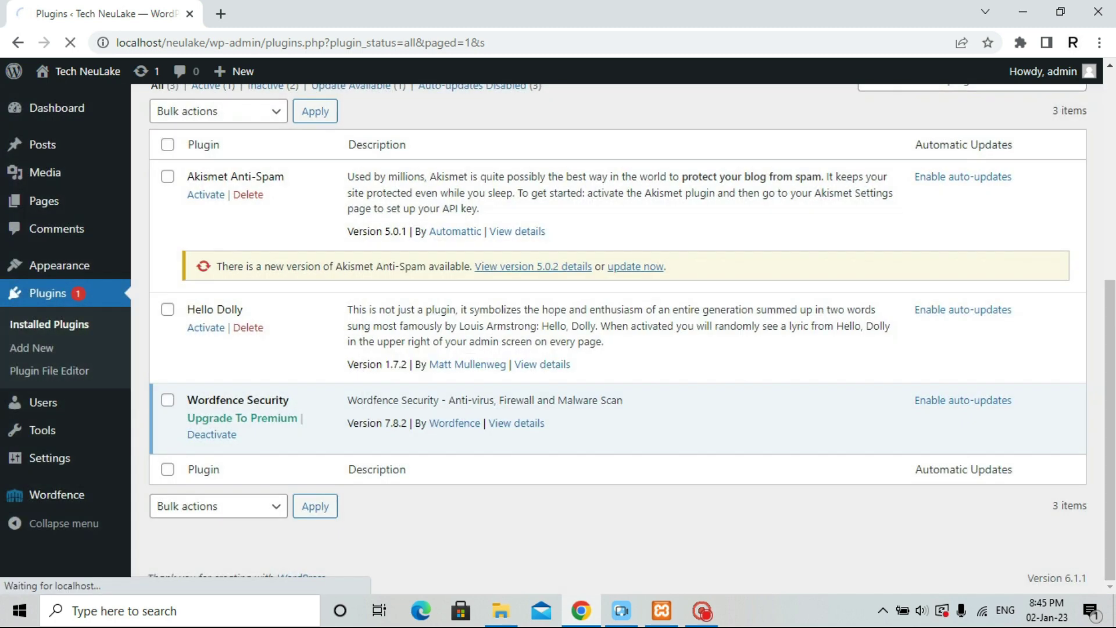
Delete the deactivated Wordfence Security plugin from the installed plugins and confirm the deletion.
{"action": "scroll", "coordinate": [616, 337], "scroll_direction": "down", "scroll_amount": 3}
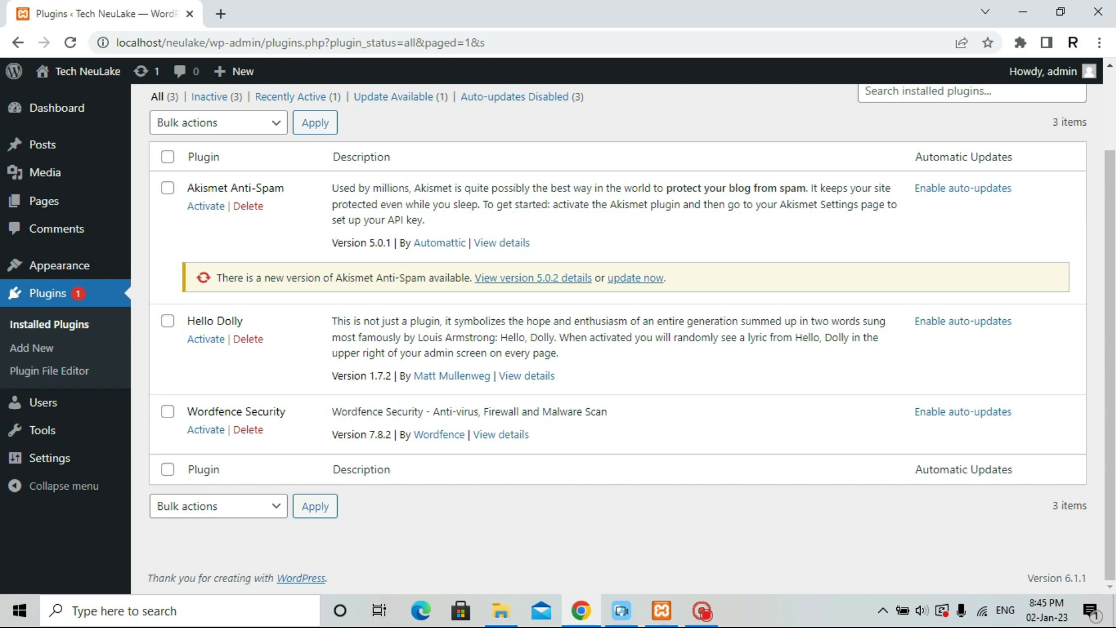
{"action": "left_click", "coordinate": [248, 429]}
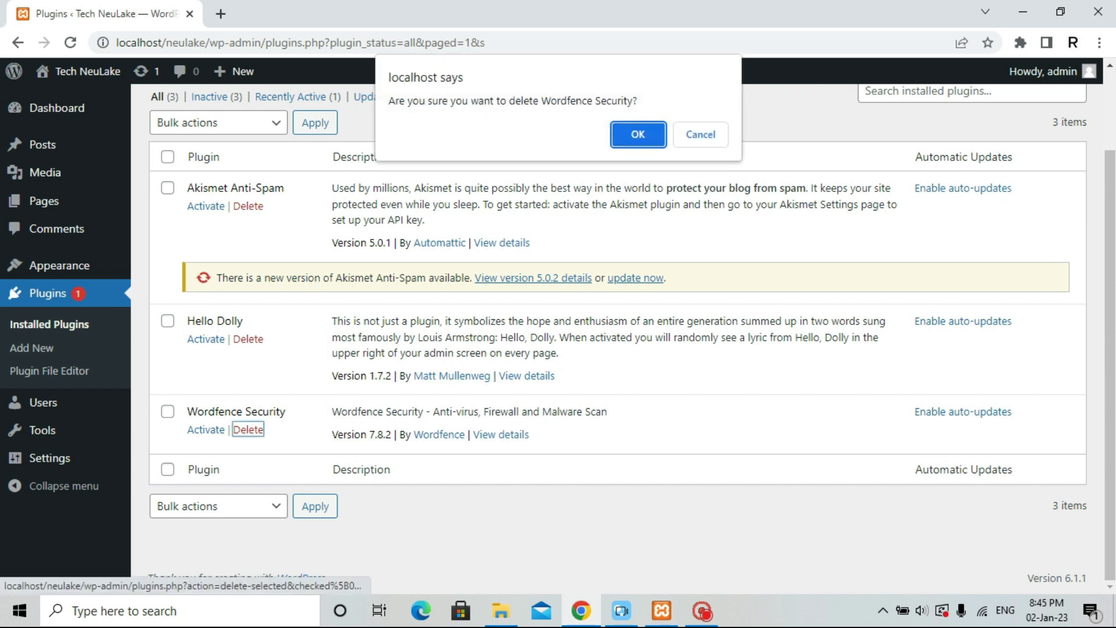
{"action": "left_click", "coordinate": [633, 135]}
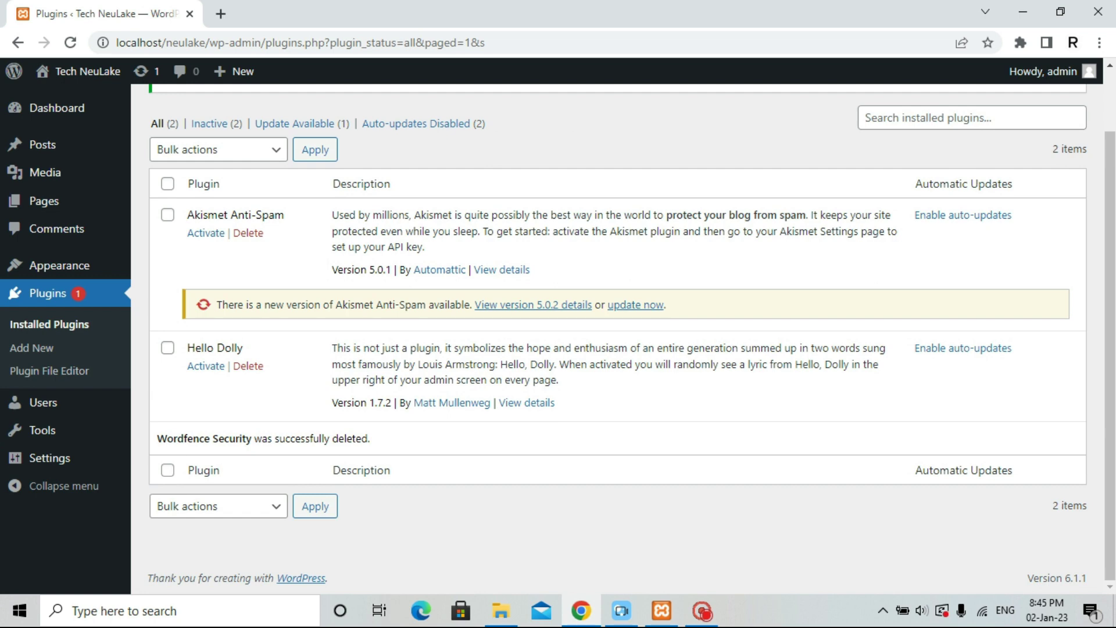
Go to the site's installed themes and open the page for adding new themes.
{"action": "mouse_move", "coordinate": [58, 265]}
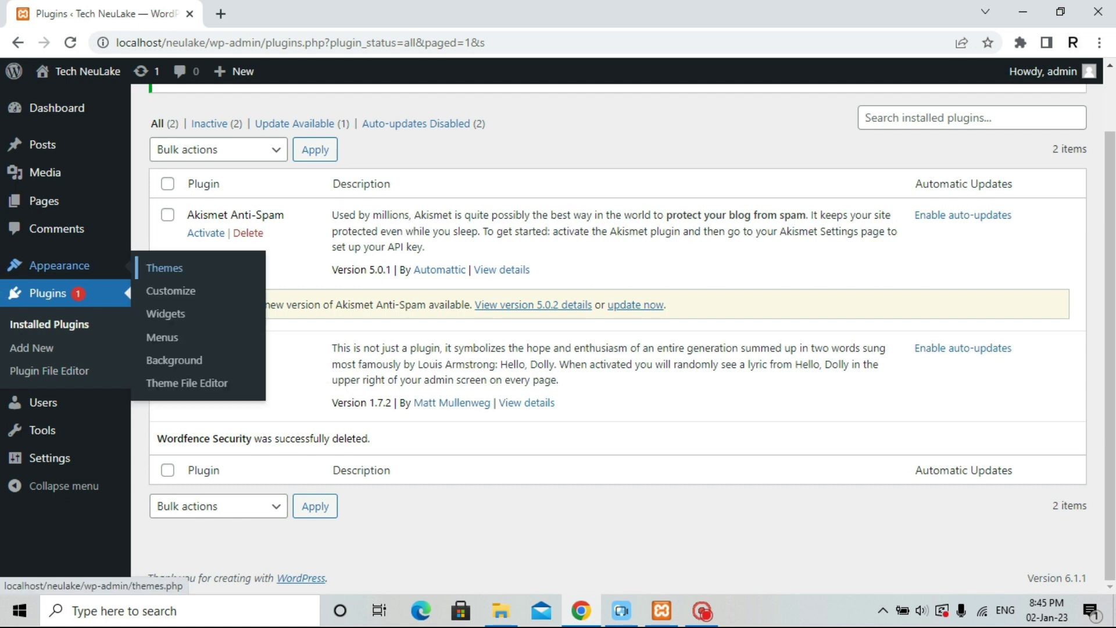
{"action": "left_click", "coordinate": [164, 268]}
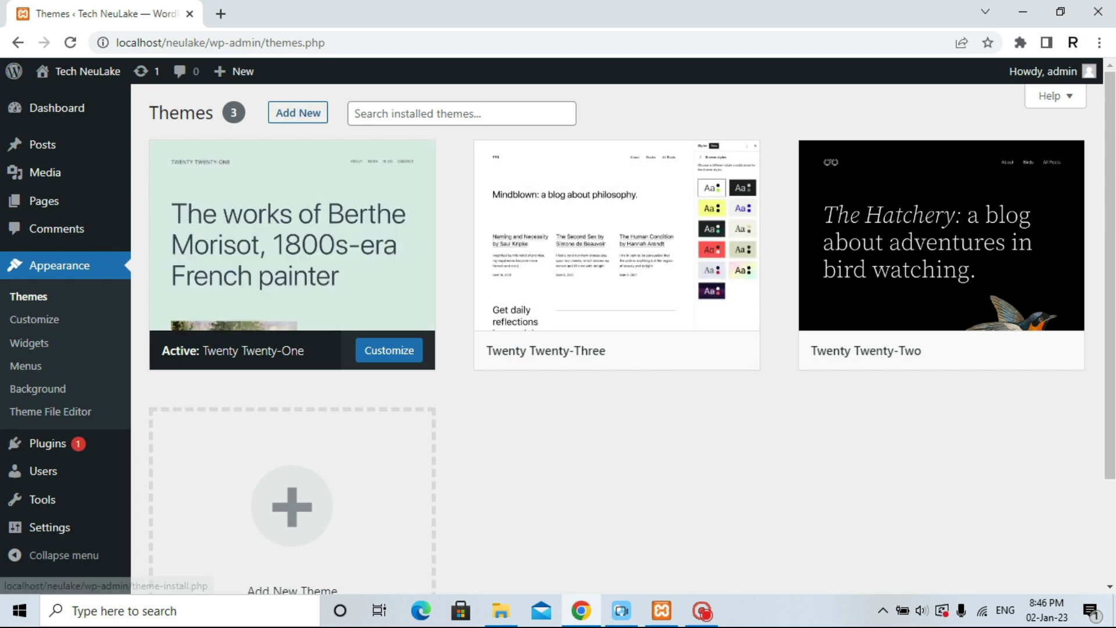
{"action": "left_click", "coordinate": [298, 112]}
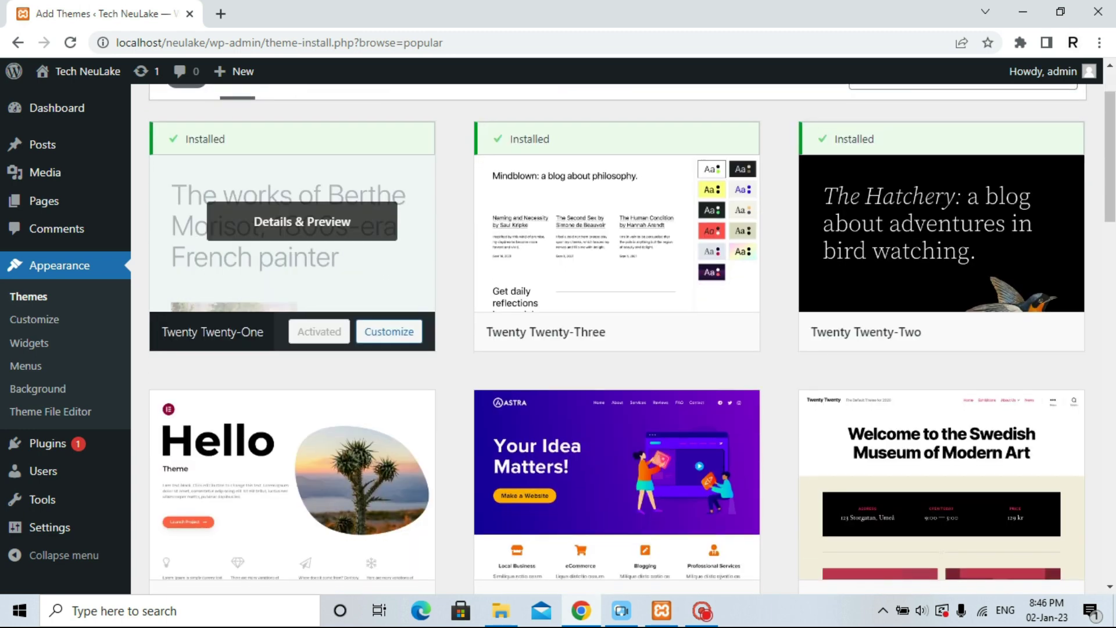
Browse the popular themes on the Add Themes page and open the preview of the Newspaperex theme.
{"action": "scroll", "coordinate": [388, 221], "scroll_direction": "down", "scroll_amount": 3}
{"action": "scroll", "coordinate": [389, 221], "scroll_direction": "down", "scroll_amount": 8}
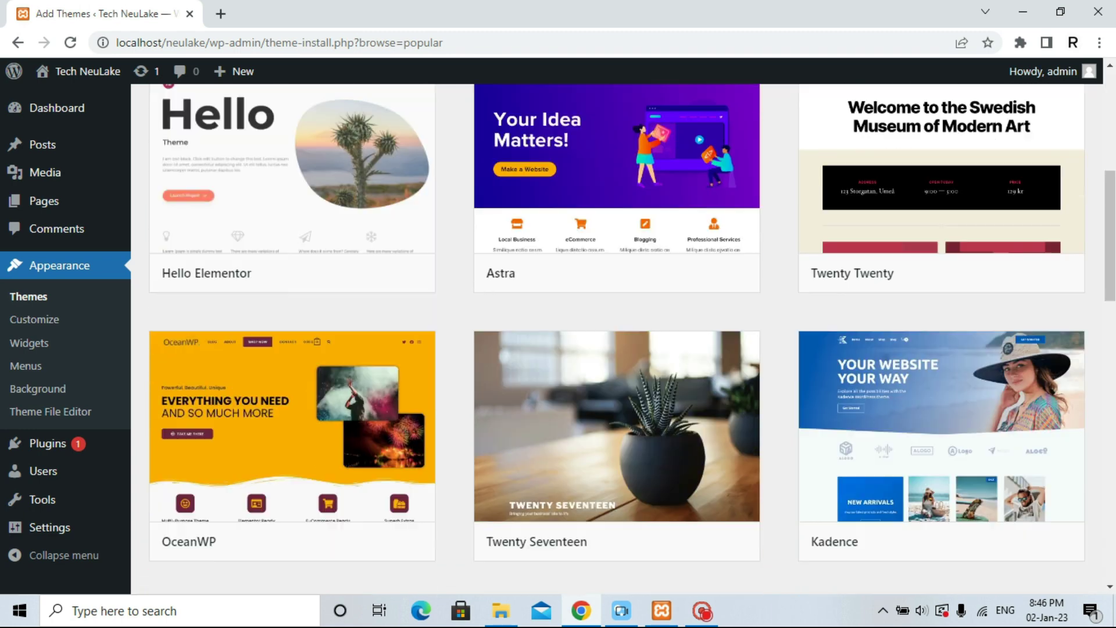
{"action": "scroll", "coordinate": [389, 220], "scroll_direction": "down", "scroll_amount": 12}
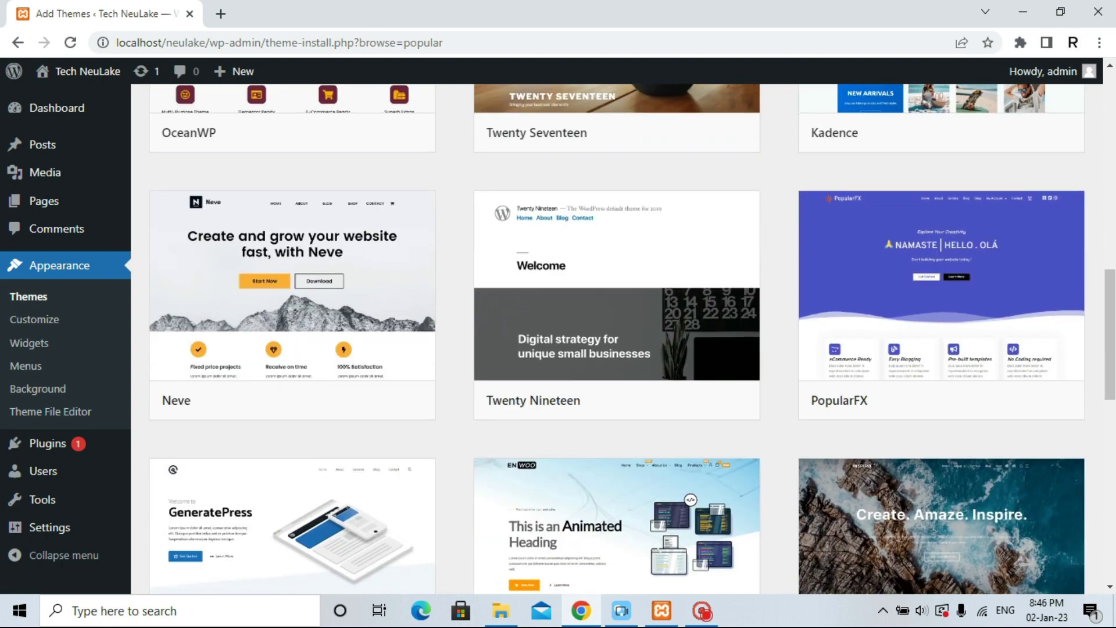
{"action": "scroll", "coordinate": [632, 339], "scroll_direction": "down", "scroll_amount": 4}
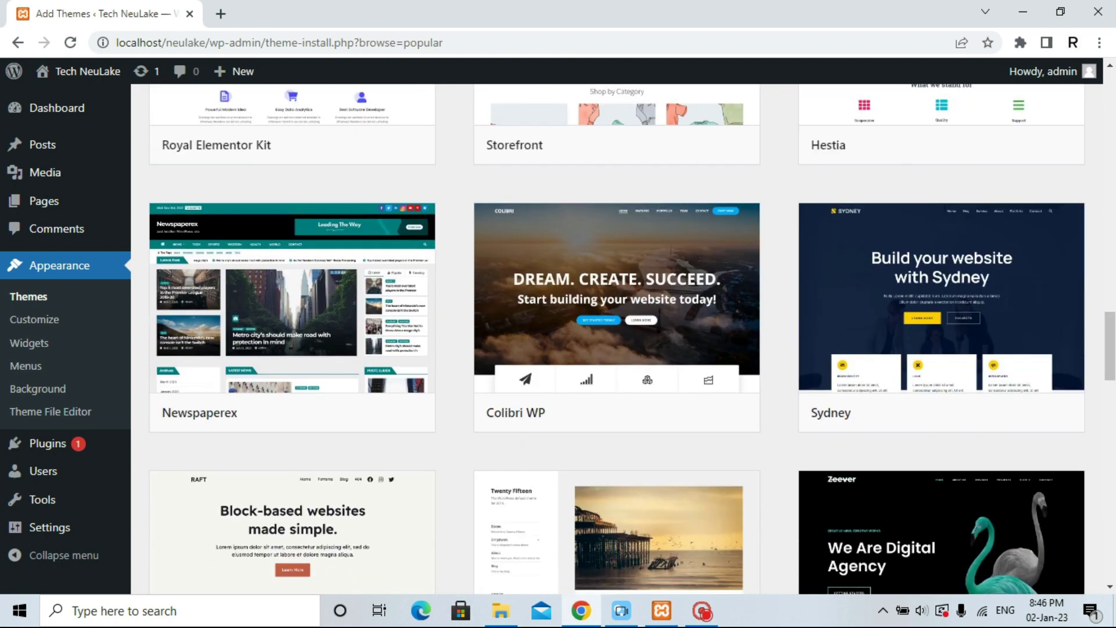
{"action": "scroll", "coordinate": [632, 339], "scroll_direction": "down", "scroll_amount": 4}
{"action": "scroll", "coordinate": [632, 338], "scroll_direction": "up", "scroll_amount": 1}
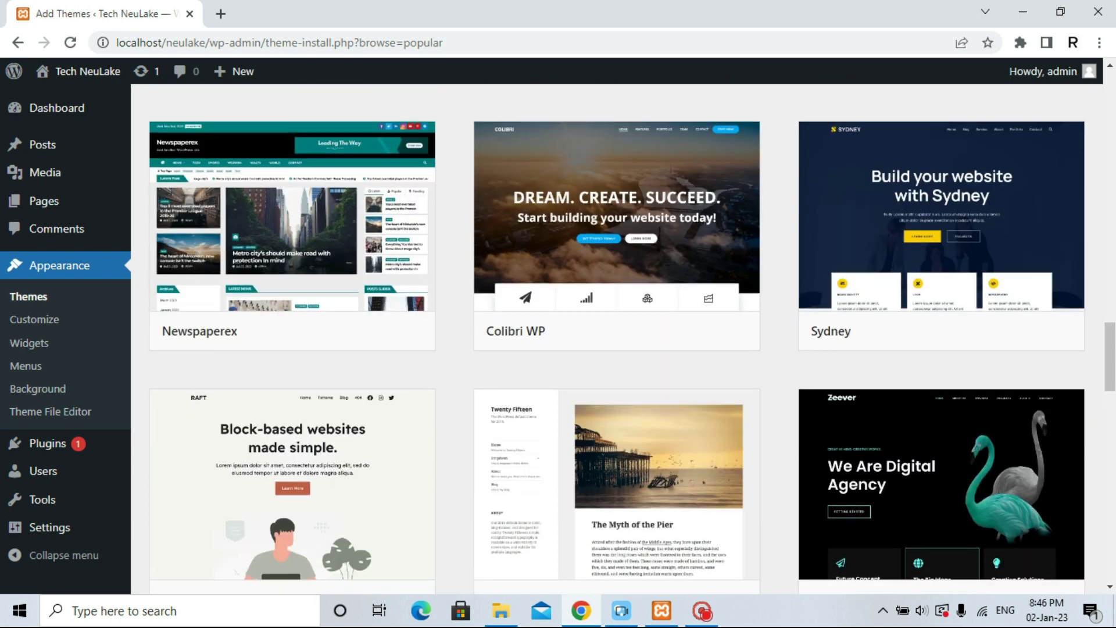
{"action": "mouse_move", "coordinate": [291, 227]}
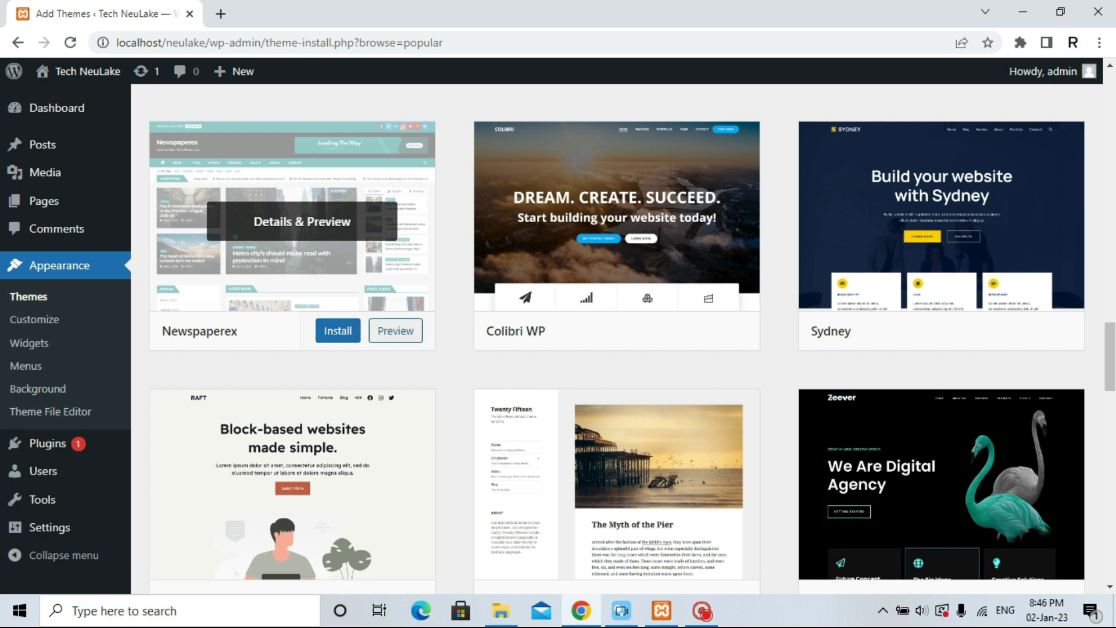
{"action": "left_click", "coordinate": [395, 331]}
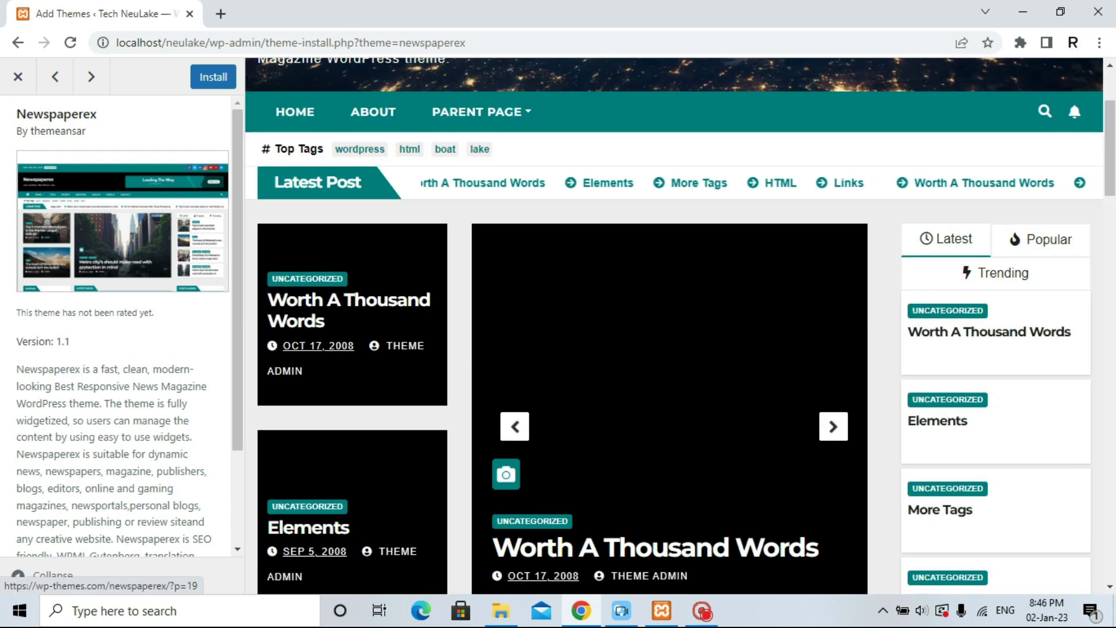
Look through the Newspaperex demo page from its header down to the blog posts, and close the preview.
{"action": "scroll", "coordinate": [675, 325], "scroll_direction": "down", "scroll_amount": 14}
{"action": "scroll", "coordinate": [675, 325], "scroll_direction": "down", "scroll_amount": 4}
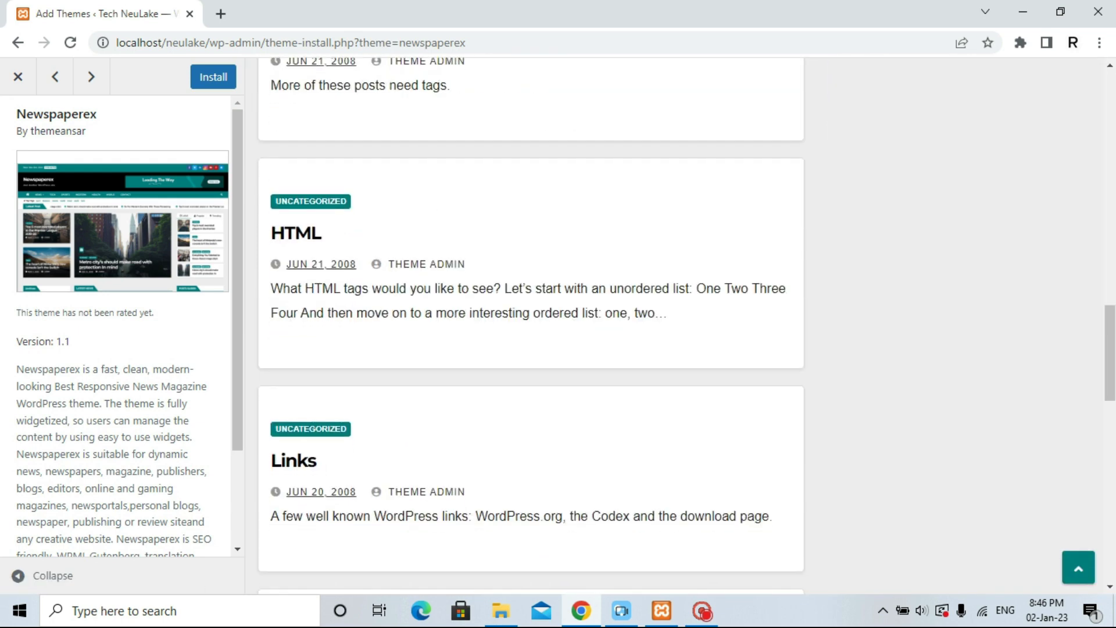
{"action": "scroll", "coordinate": [674, 325], "scroll_direction": "up", "scroll_amount": 18}
{"action": "scroll", "coordinate": [674, 325], "scroll_direction": "up", "scroll_amount": 1}
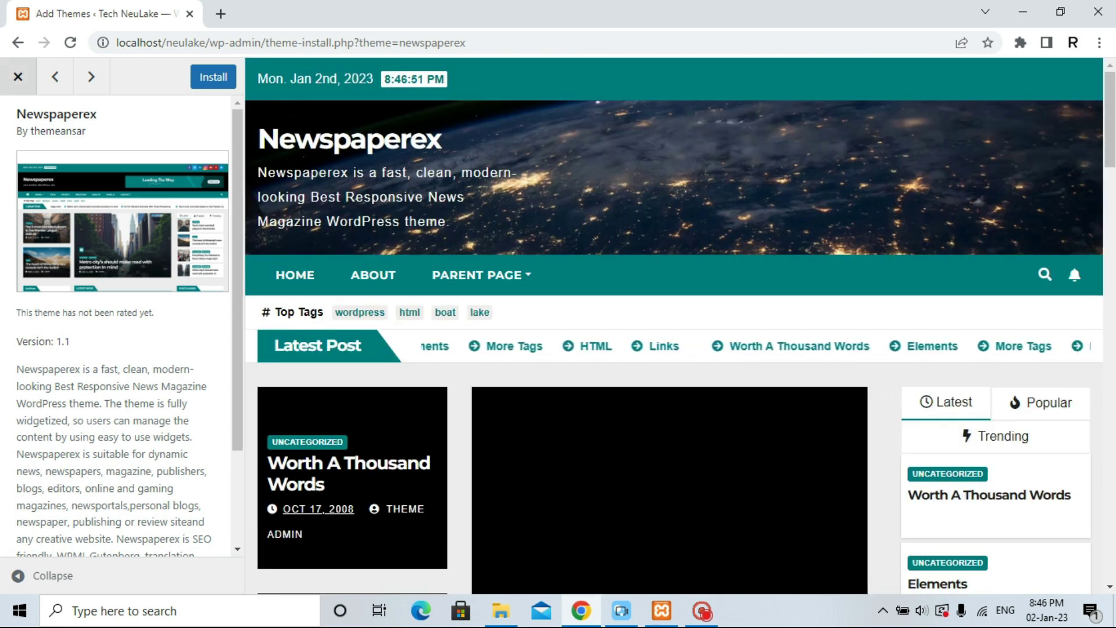
{"action": "key", "text": "Escape"}
Install the Newspaperex theme and activate it on the site.
{"action": "left_click", "coordinate": [338, 330]}
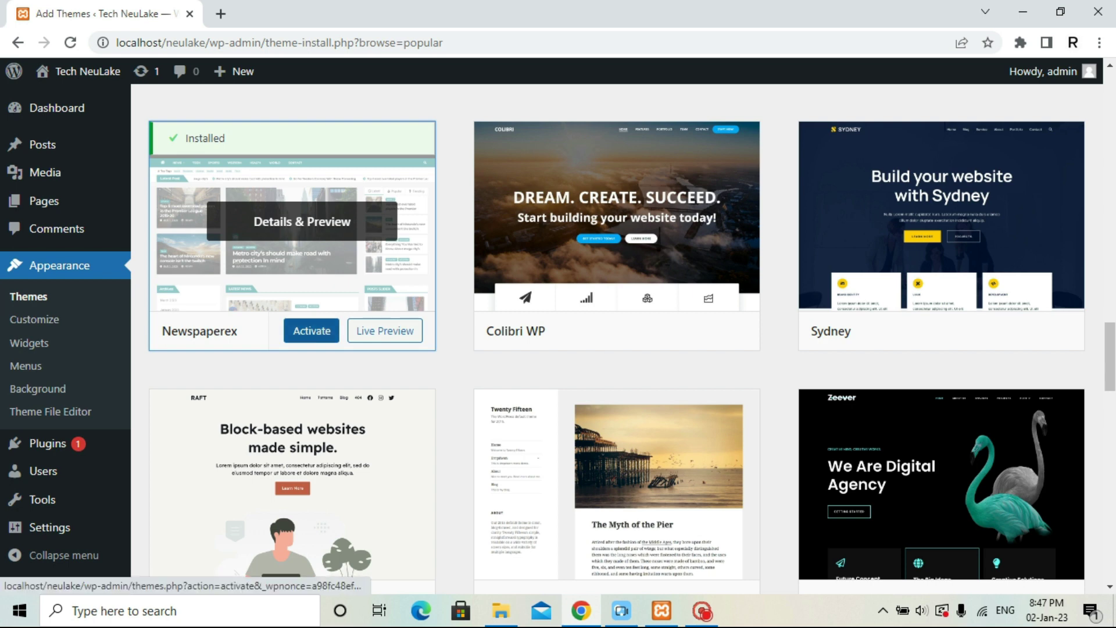
{"action": "left_click", "coordinate": [312, 330]}
{"action": "scroll", "coordinate": [290, 406], "scroll_direction": "down", "scroll_amount": 2}
{"action": "scroll", "coordinate": [291, 406], "scroll_direction": "up", "scroll_amount": 2}
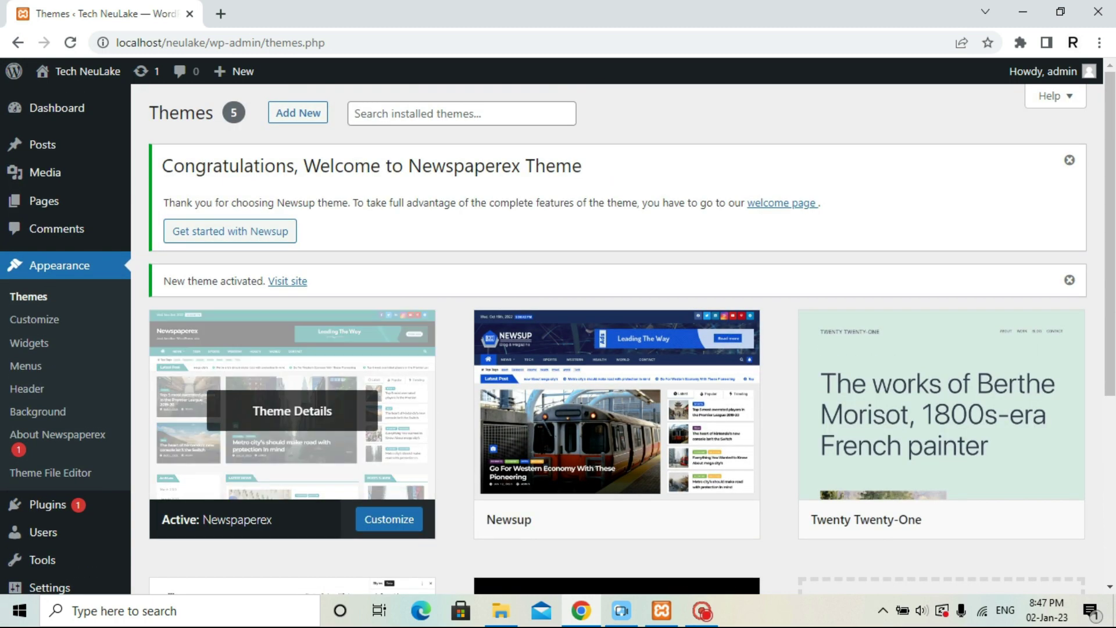
Open the active Newspaperex theme for customizing, review its available customization sections, and close the customizer without changes.
{"action": "scroll", "coordinate": [291, 406], "scroll_direction": "down", "scroll_amount": 4}
{"action": "scroll", "coordinate": [290, 406], "scroll_direction": "up", "scroll_amount": 3}
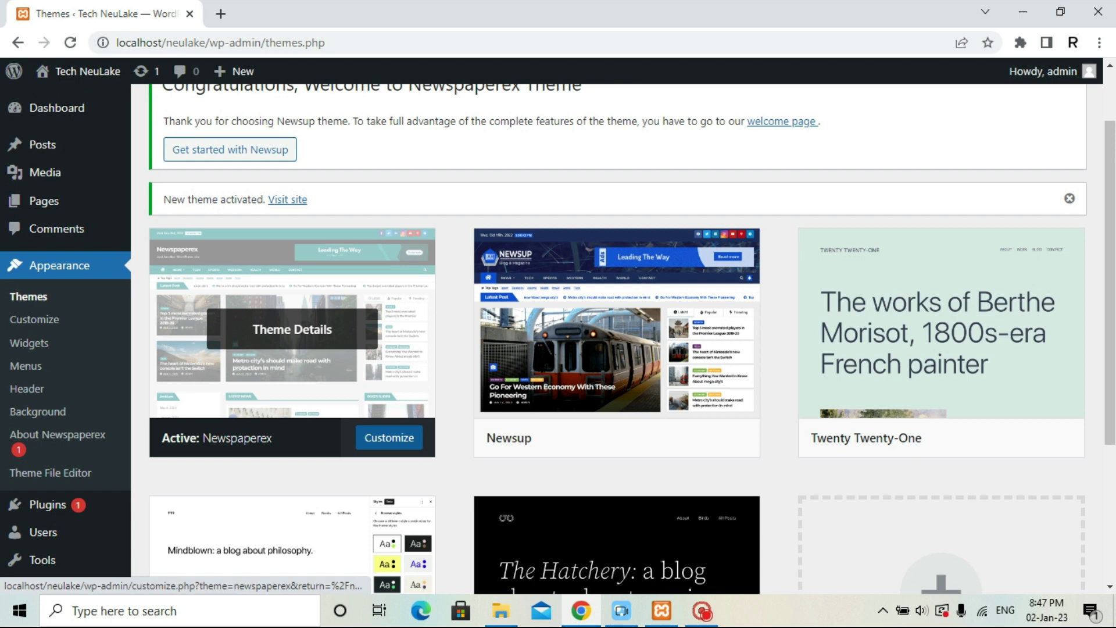
{"action": "left_click", "coordinate": [389, 437]}
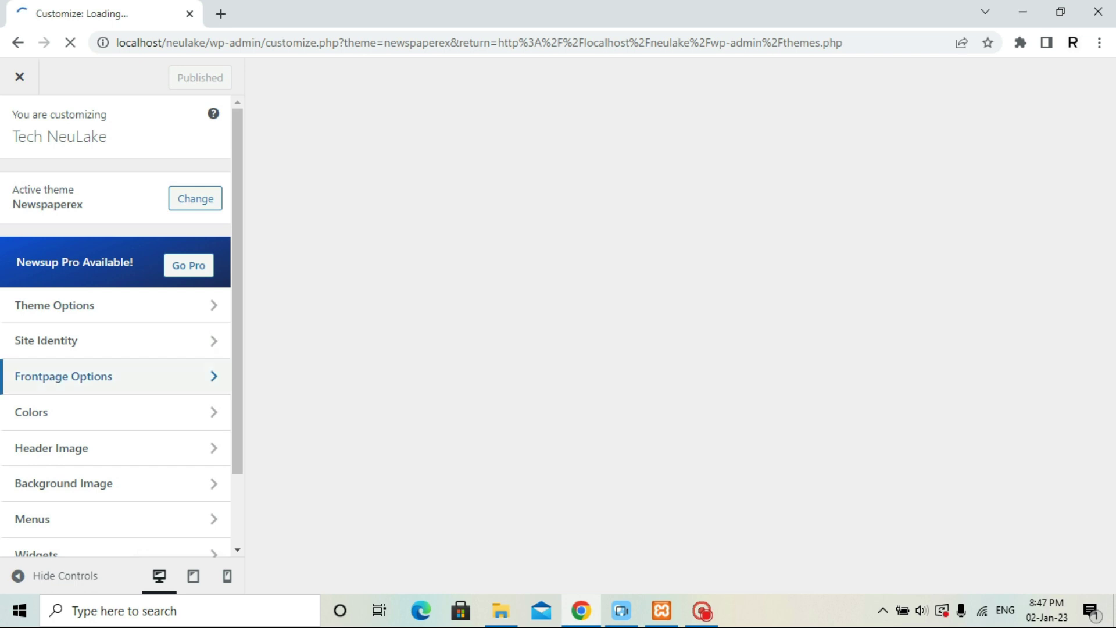
{"action": "scroll", "coordinate": [117, 376], "scroll_direction": "down", "scroll_amount": 2}
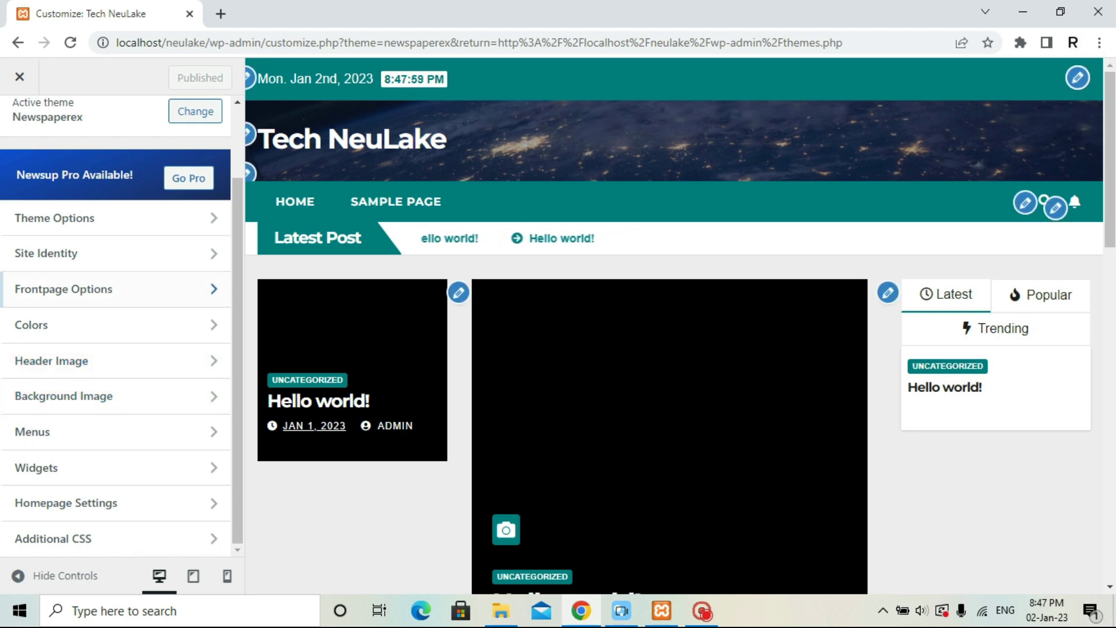
{"action": "scroll", "coordinate": [116, 395], "scroll_direction": "up", "scroll_amount": 2}
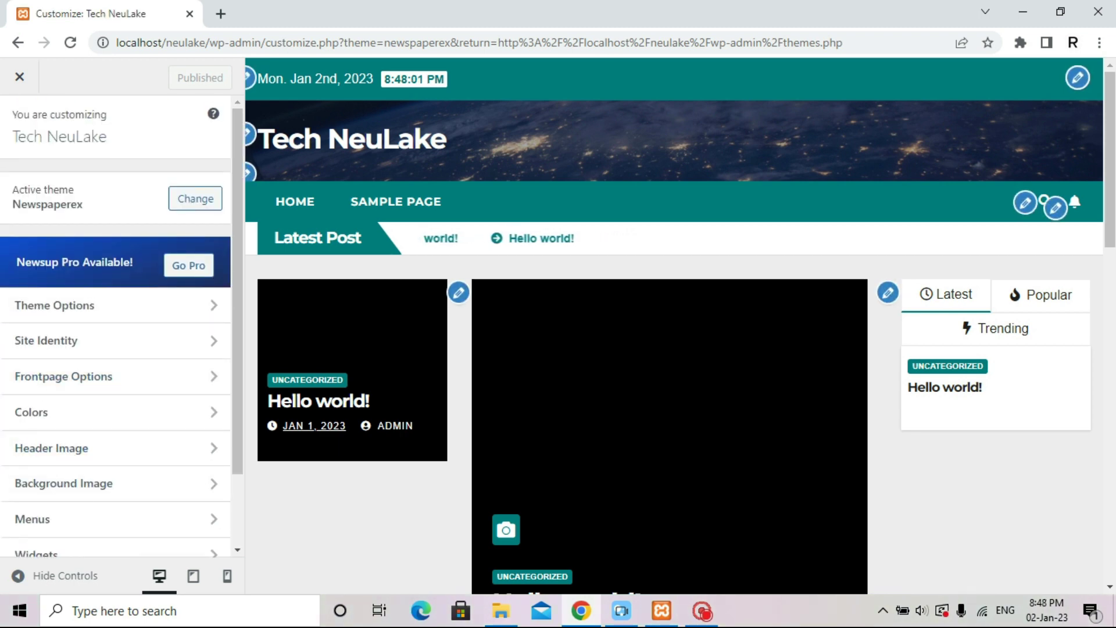
{"action": "left_click", "coordinate": [20, 77]}
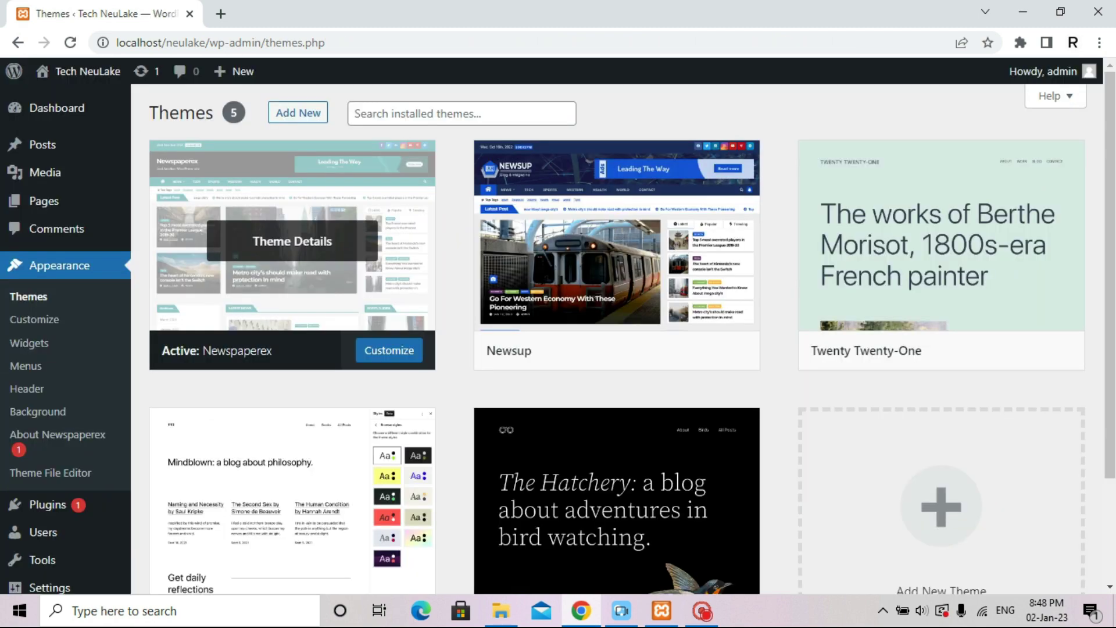
Look over the installed themes and open the theme details of Twenty Twenty-One.
{"action": "scroll", "coordinate": [616, 274], "scroll_direction": "down", "scroll_amount": 1}
{"action": "scroll", "coordinate": [616, 273], "scroll_direction": "up", "scroll_amount": 1}
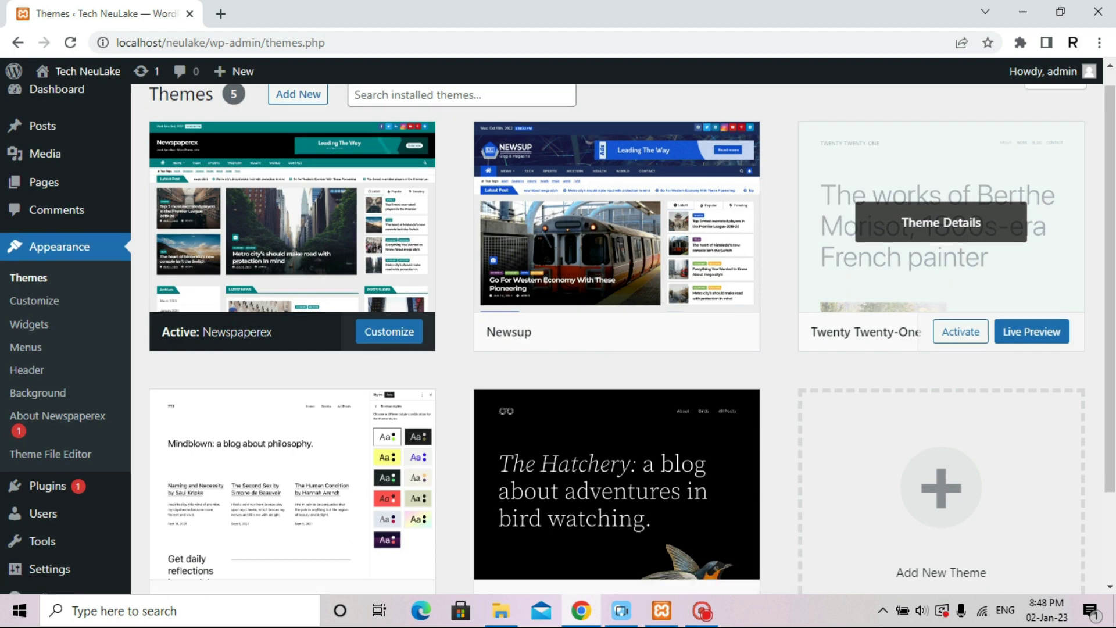
{"action": "scroll", "coordinate": [941, 245], "scroll_direction": "down", "scroll_amount": 2}
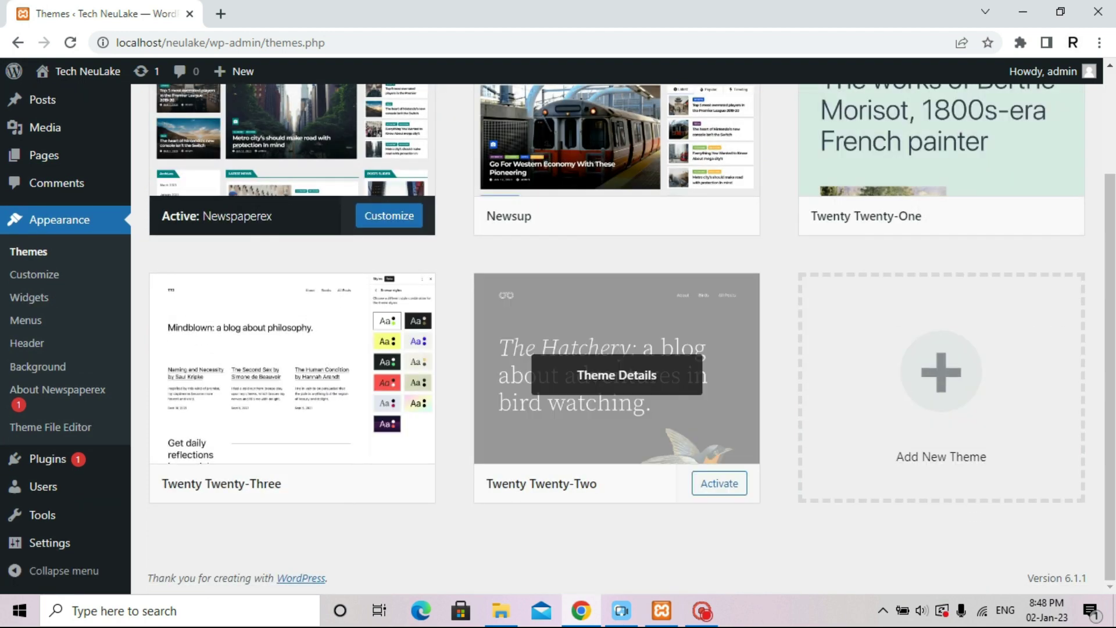
{"action": "scroll", "coordinate": [616, 372], "scroll_direction": "up", "scroll_amount": 2}
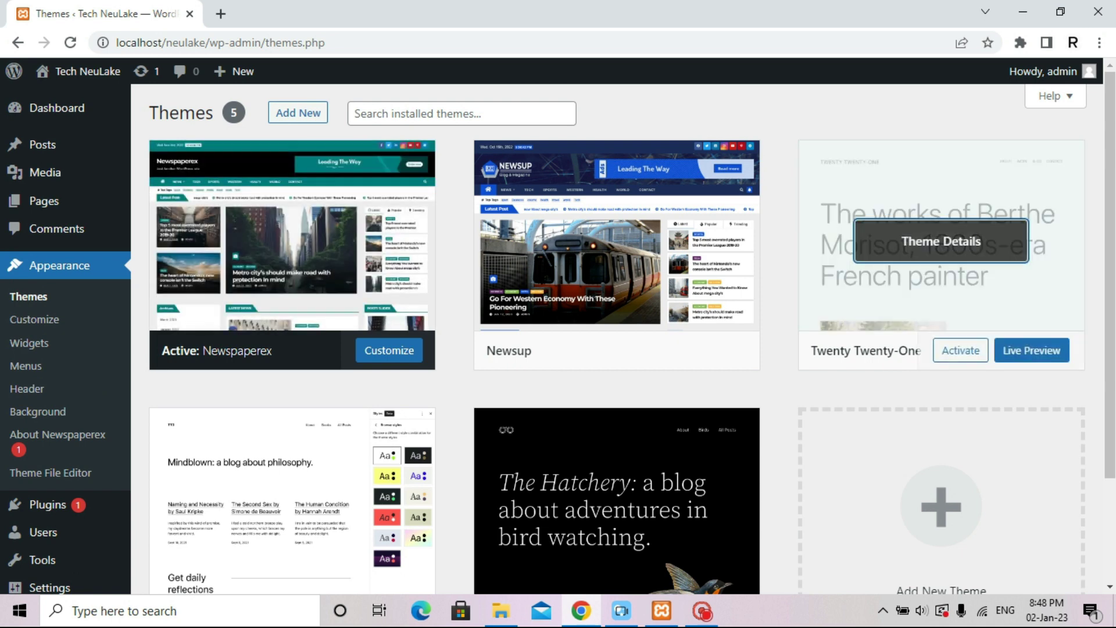
{"action": "left_click", "coordinate": [940, 241]}
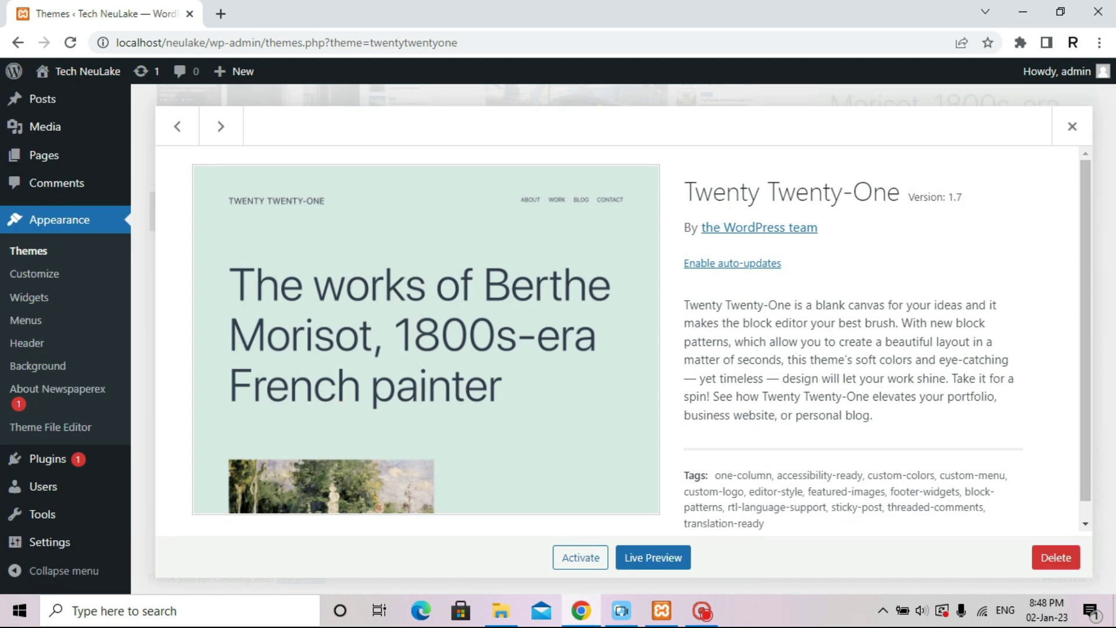